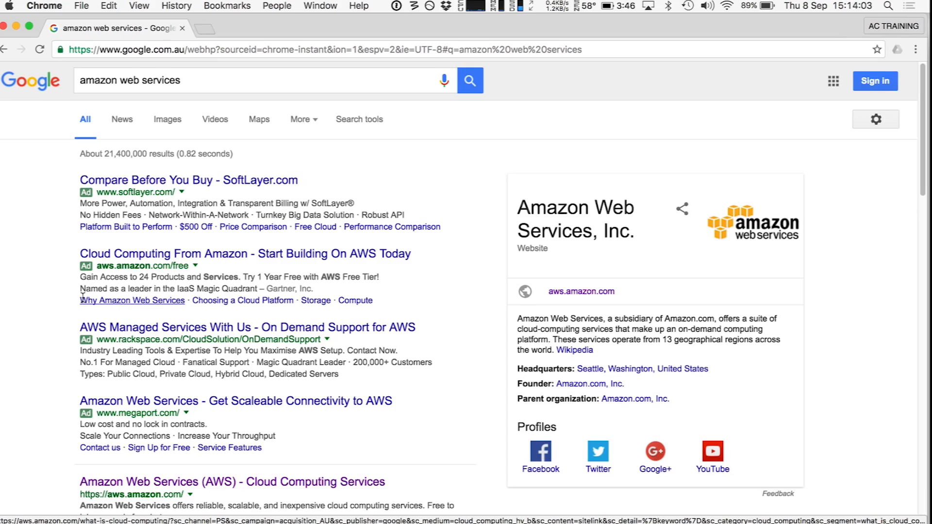
Step: Open the aws.amazon.com search result and go to 'Create a Free Account'
scroll(82, 297, down, 5)
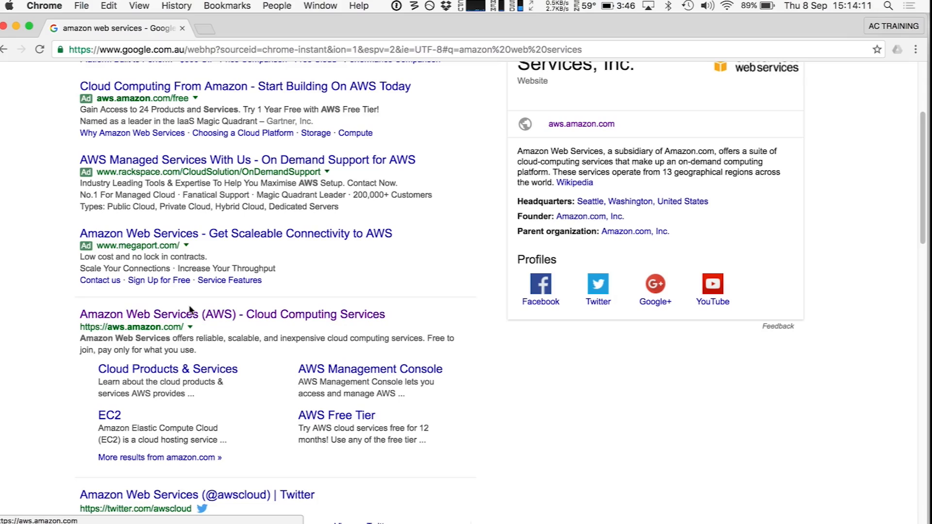
click(311, 316)
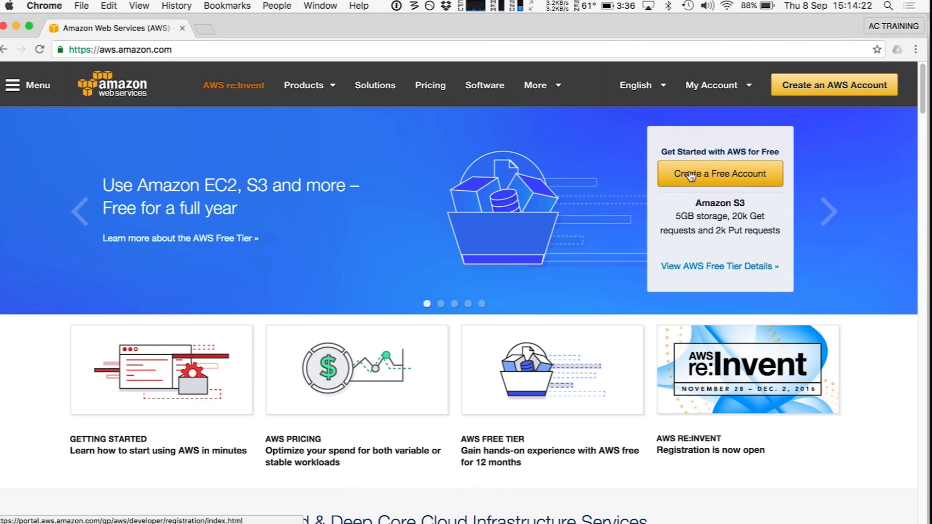
click(691, 176)
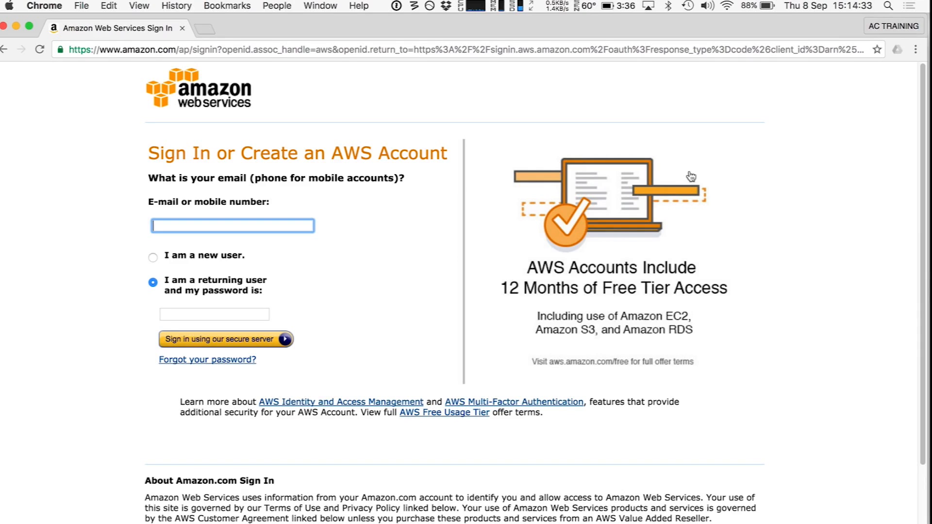
Step: Choose 'I am a new user', enter the sign-up e-mail address, and continue to login credentials
click(153, 257)
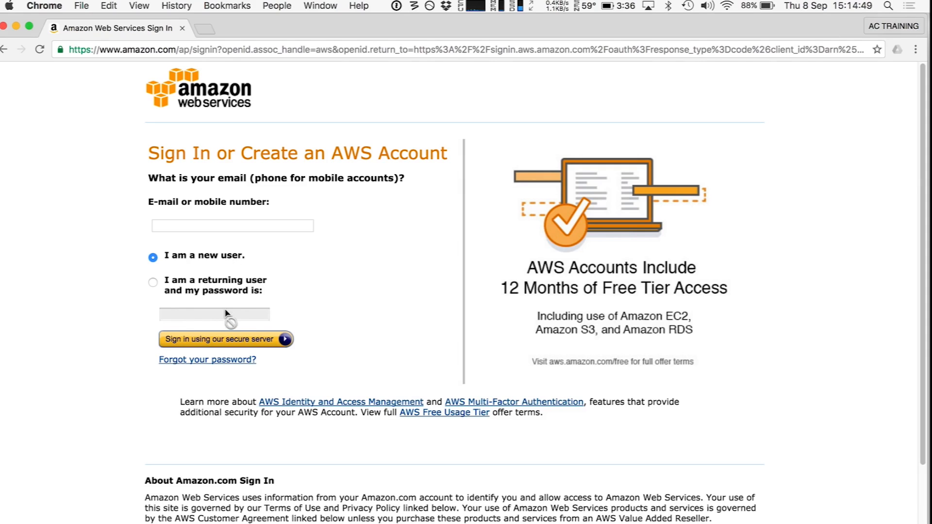
click(240, 223)
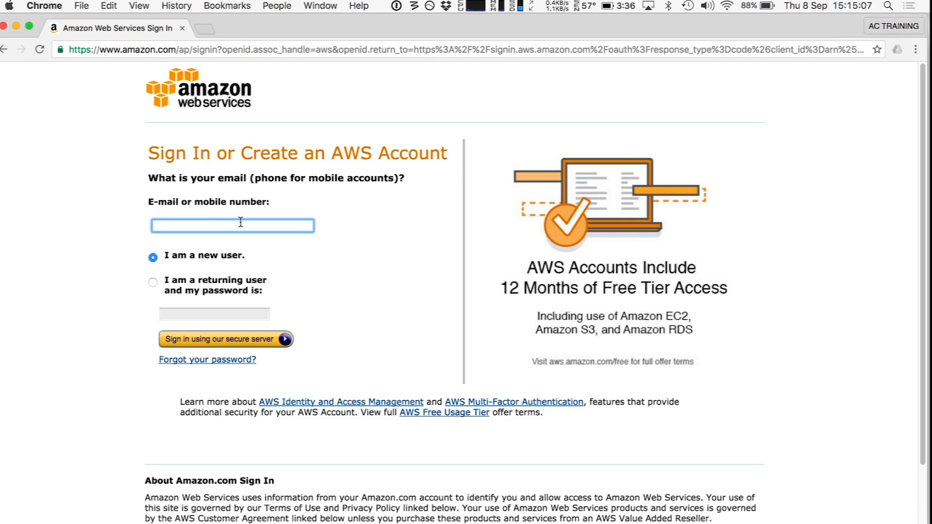
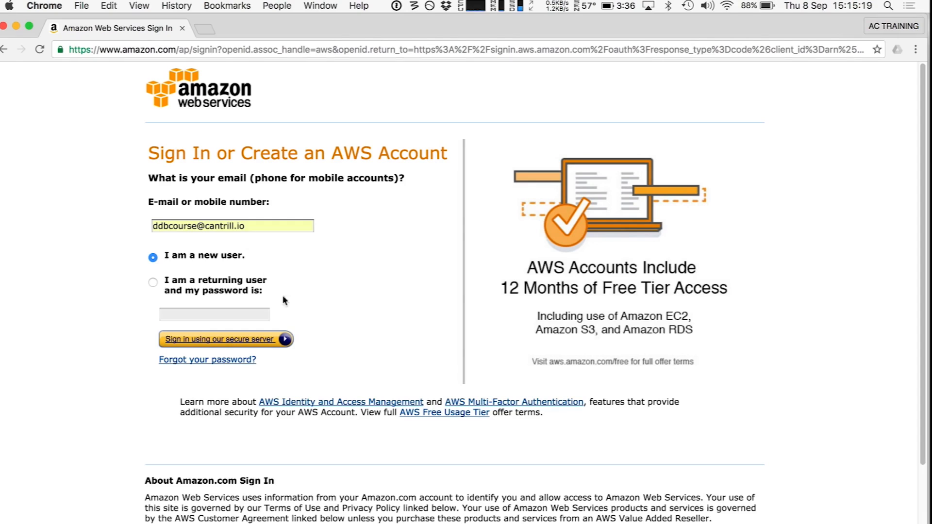
click(280, 341)
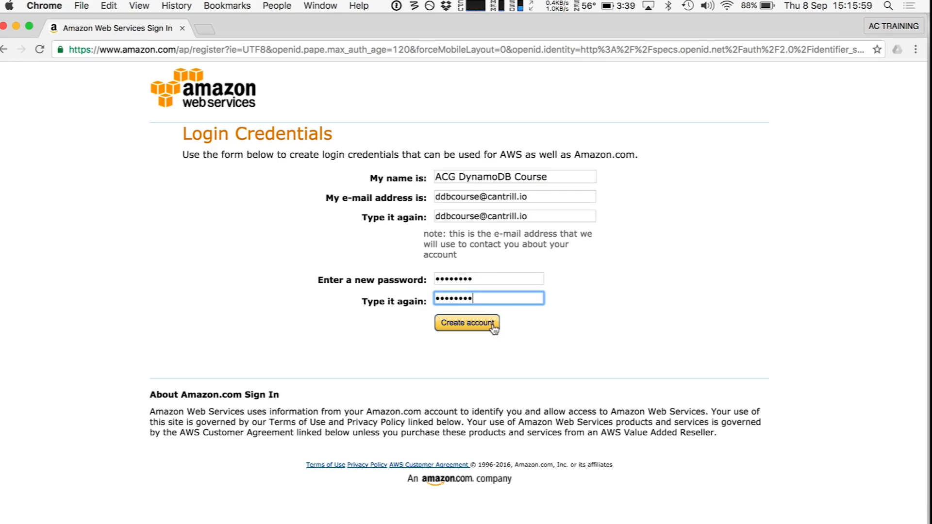
Step: Create the login, pick Personal Account, and fill in the contact details down to the phone number
click(492, 324)
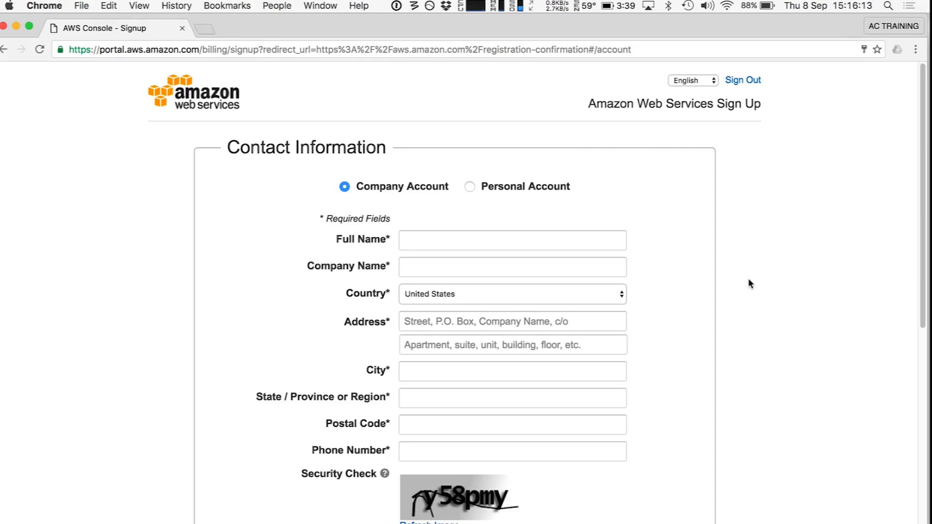
scroll(749, 280, down, 1)
scroll(749, 283, up, 1)
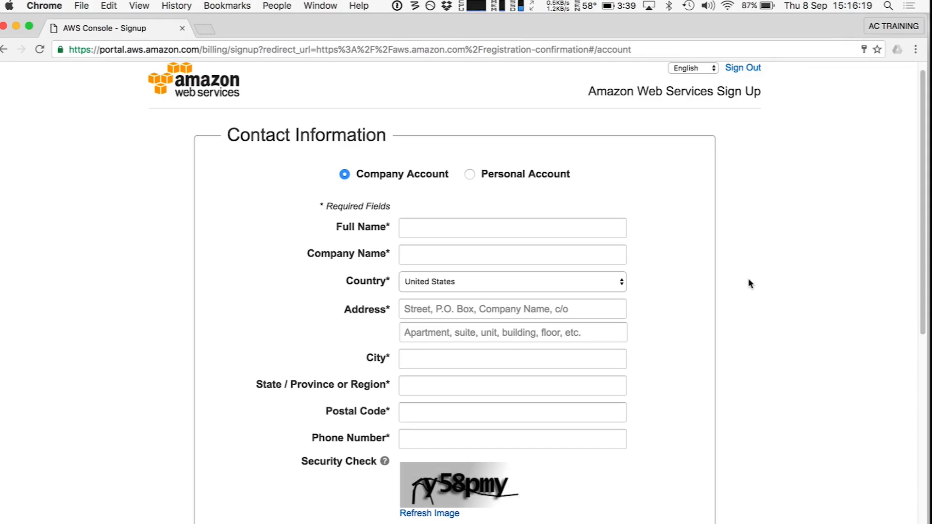
click(471, 174)
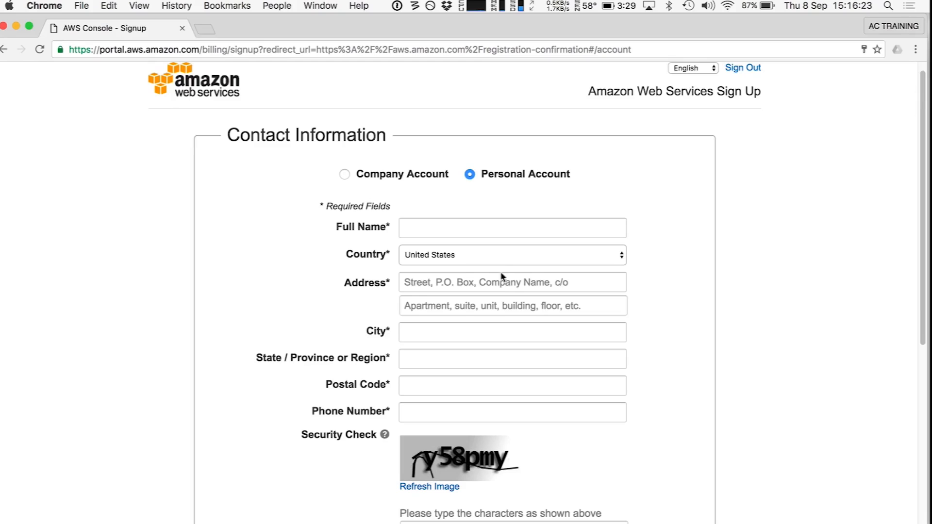
scroll(500, 271, down, 1)
scroll(502, 273, down, 5)
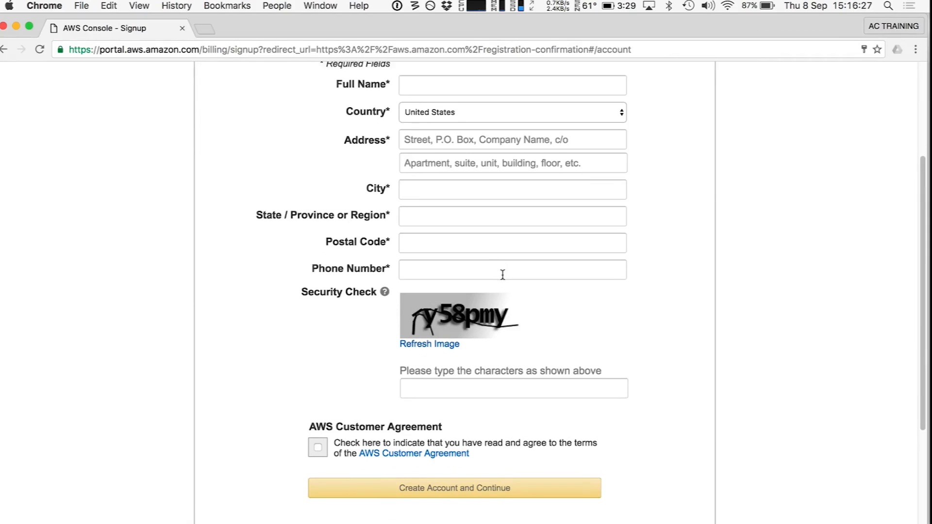
scroll(502, 273, down, 3)
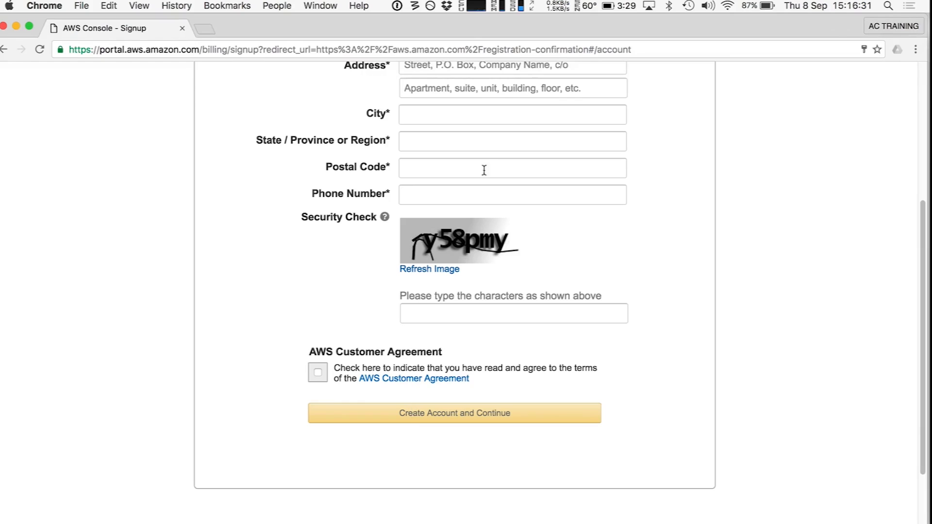
scroll(491, 161, down, 2)
scroll(491, 162, up, 9)
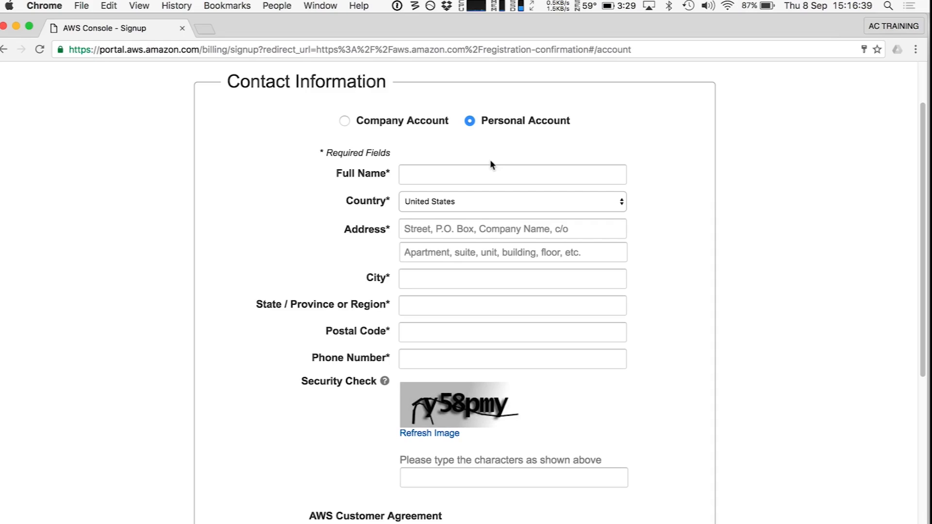
click(423, 361)
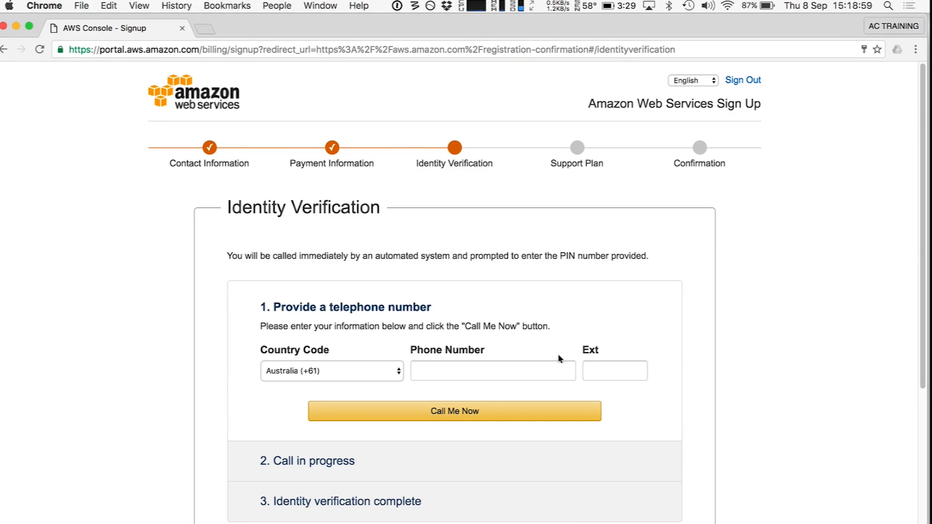
Step: Enter the phone number, take the Call Me Now PIN call, and continue to the Support Plan
click(512, 380)
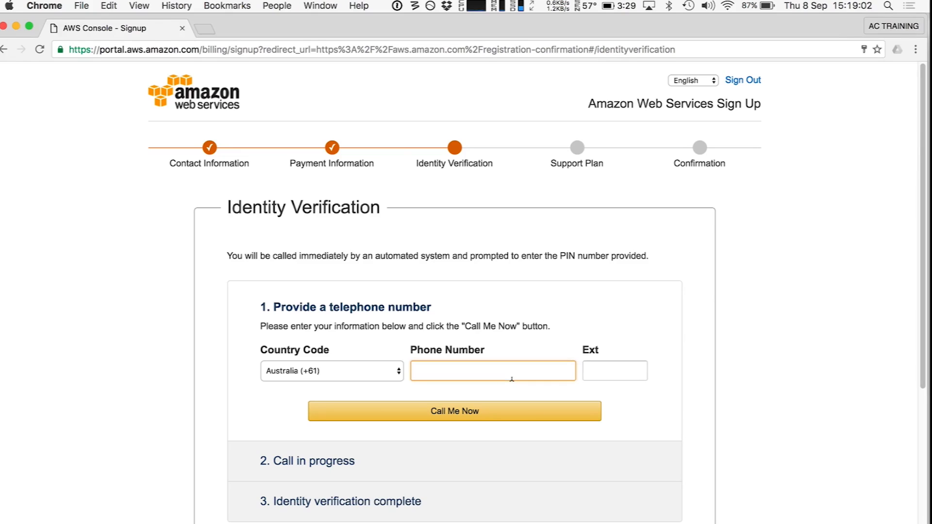
click(474, 415)
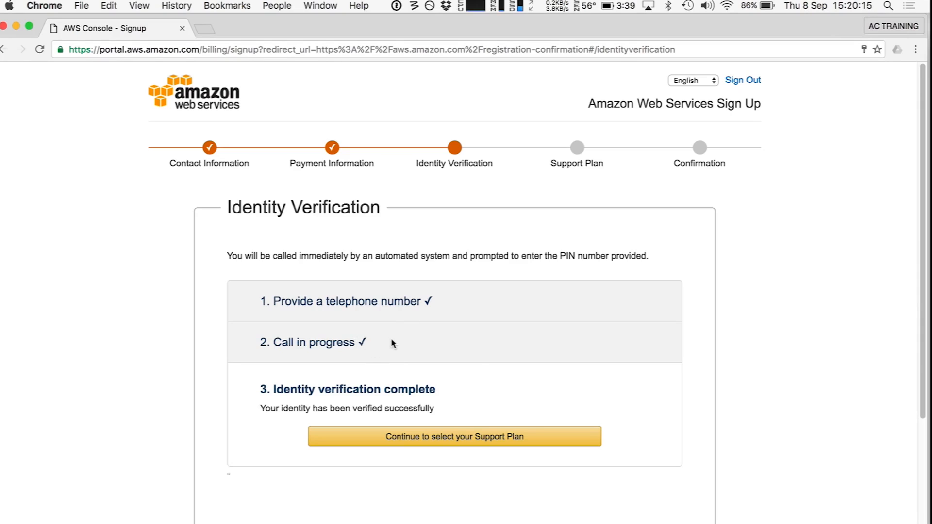
click(444, 438)
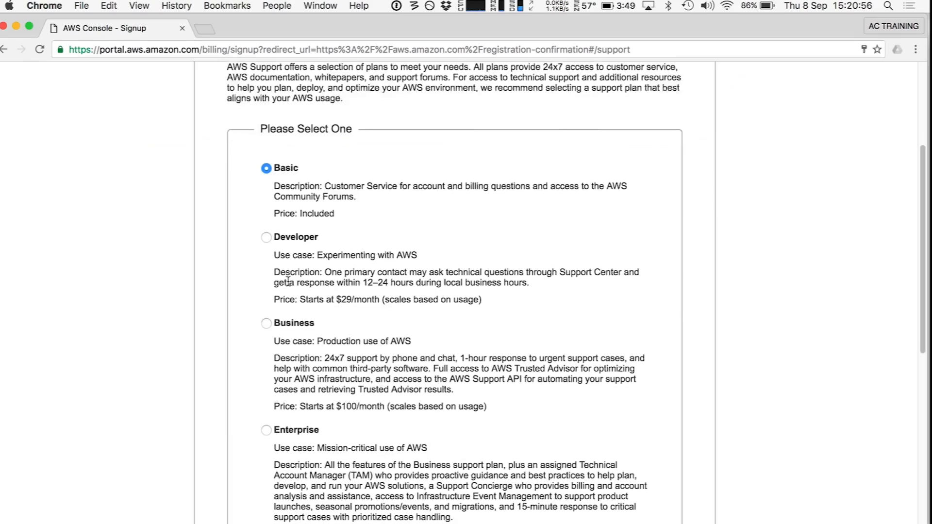
Step: Submit the Basic support plan to complete AWS registration
scroll(289, 285, down, 1)
scroll(289, 285, up, 2)
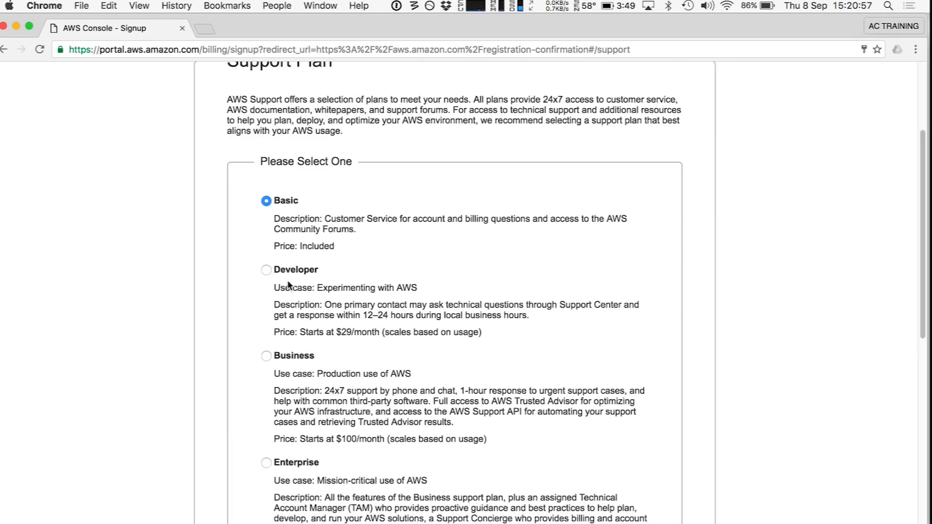
scroll(497, 274, down, 10)
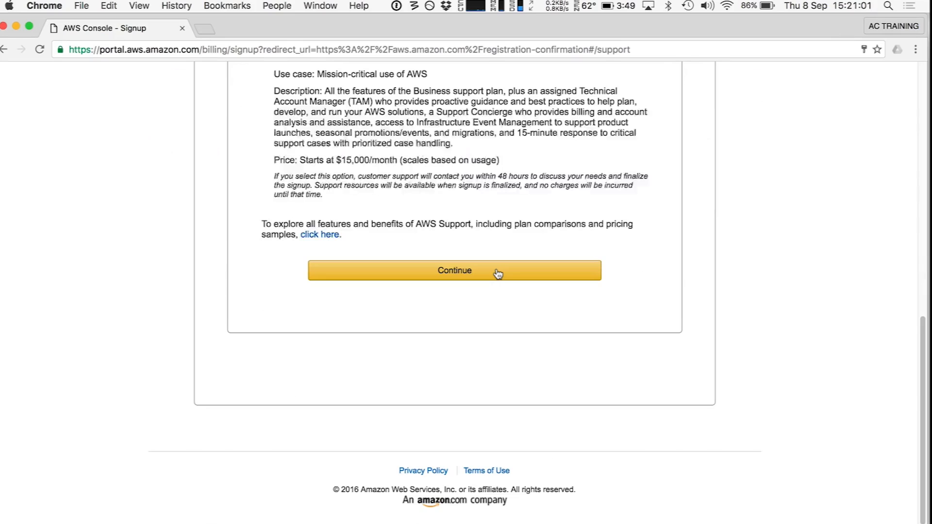
click(498, 273)
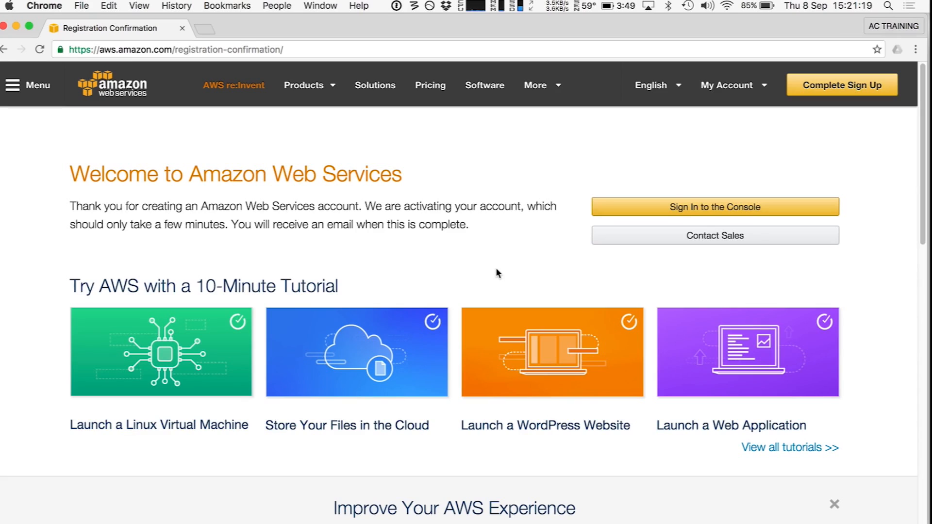
Step: Sign in to the new account via Complete Sign Up, choosing Never to save the password
click(837, 91)
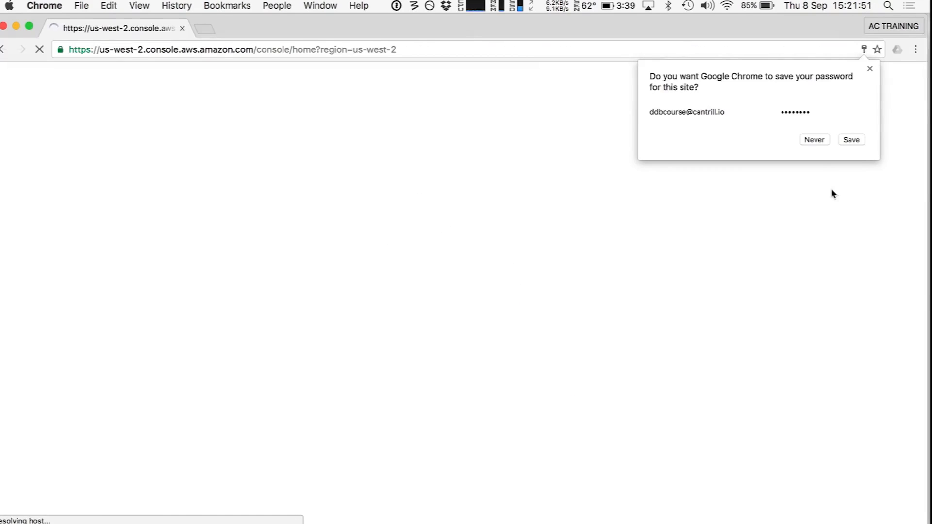
click(819, 141)
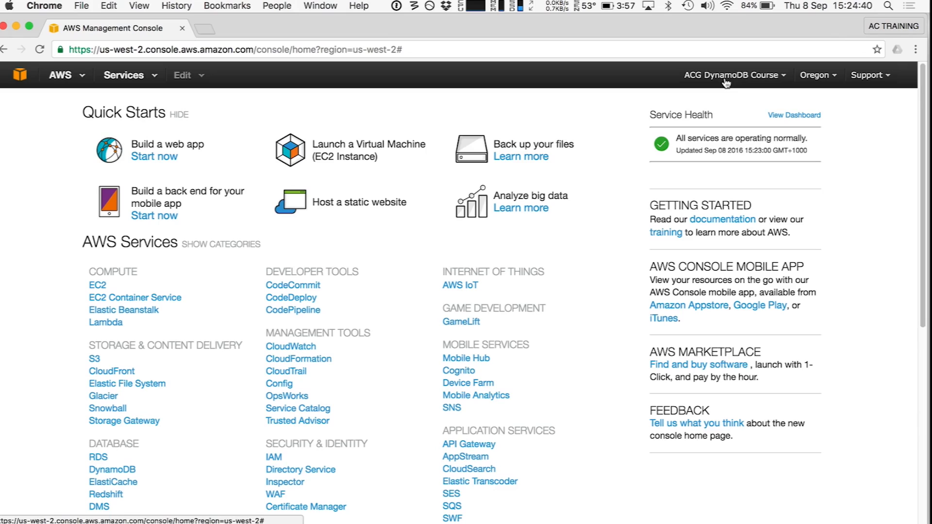
Step: Open Your Security Credentials from the account menu, dismiss the IAM notice, and expand the MFA section
click(726, 81)
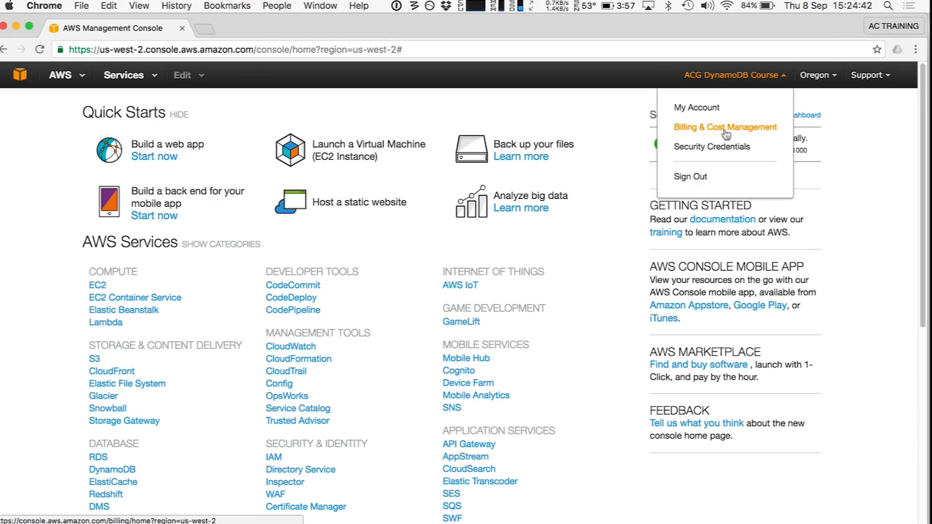
click(726, 147)
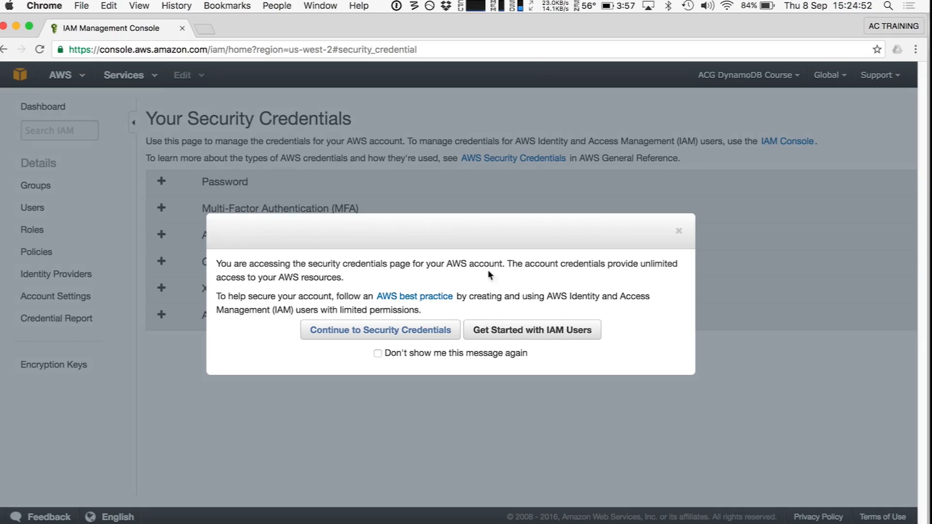
click(416, 335)
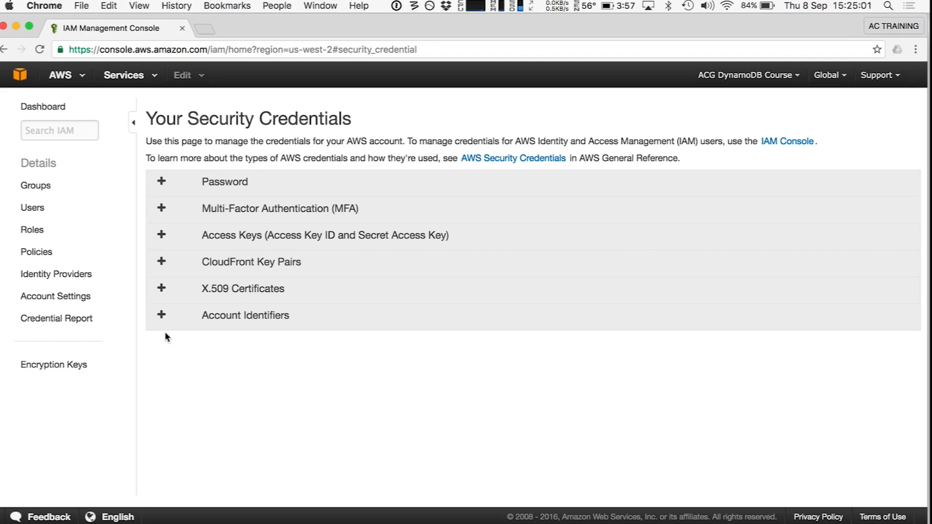
click(162, 210)
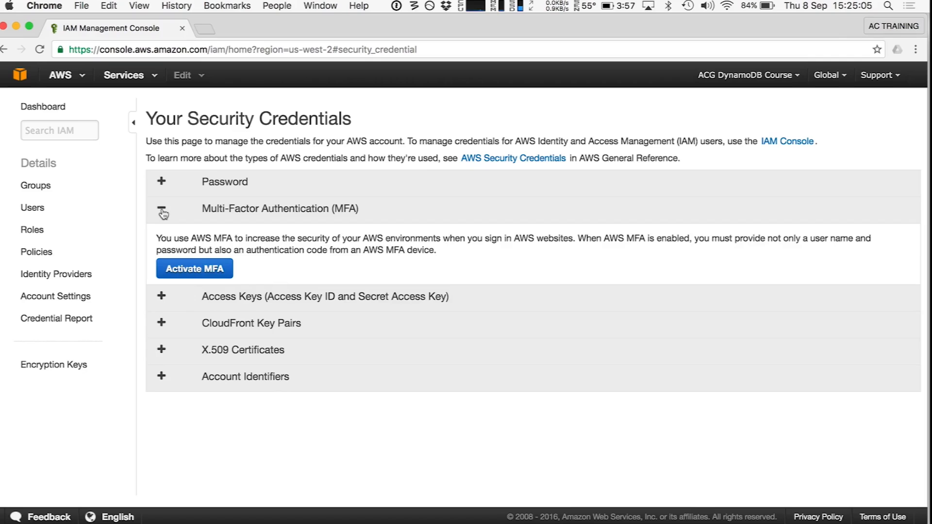
Step: Activate MFA with 'A virtual MFA device' and advance to the QR code page
click(193, 270)
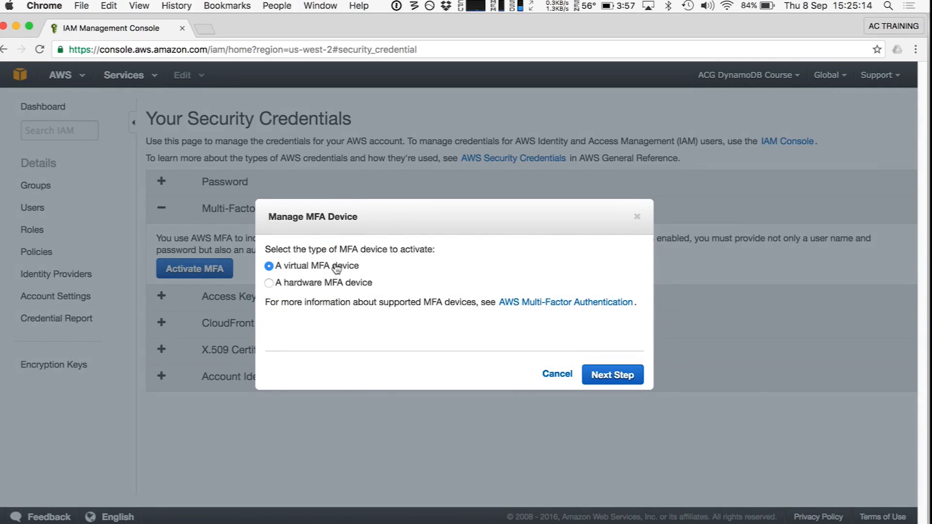
click(591, 374)
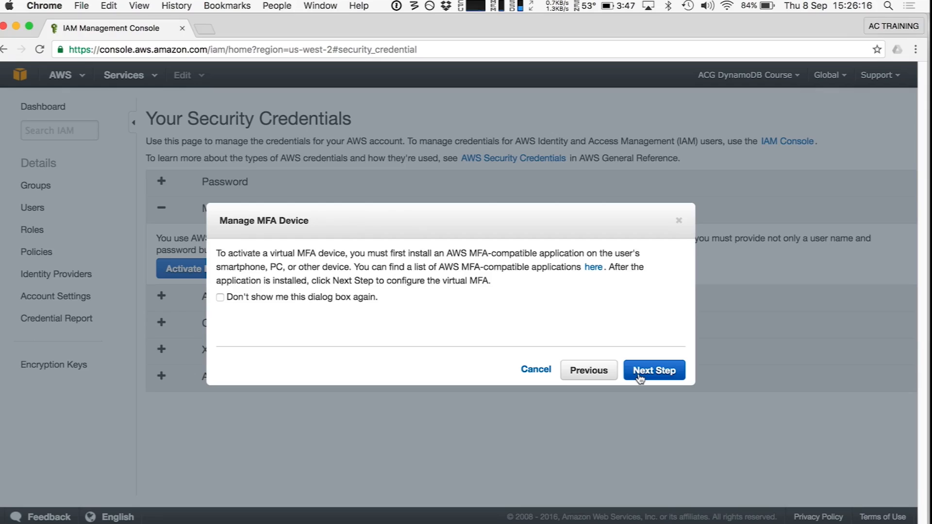
click(640, 377)
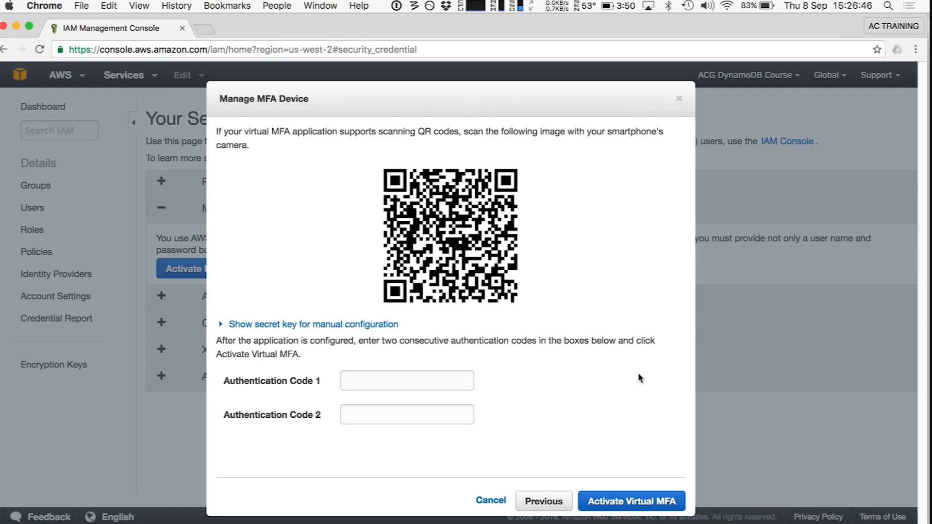
click(443, 381)
key(Tab)
click(424, 383)
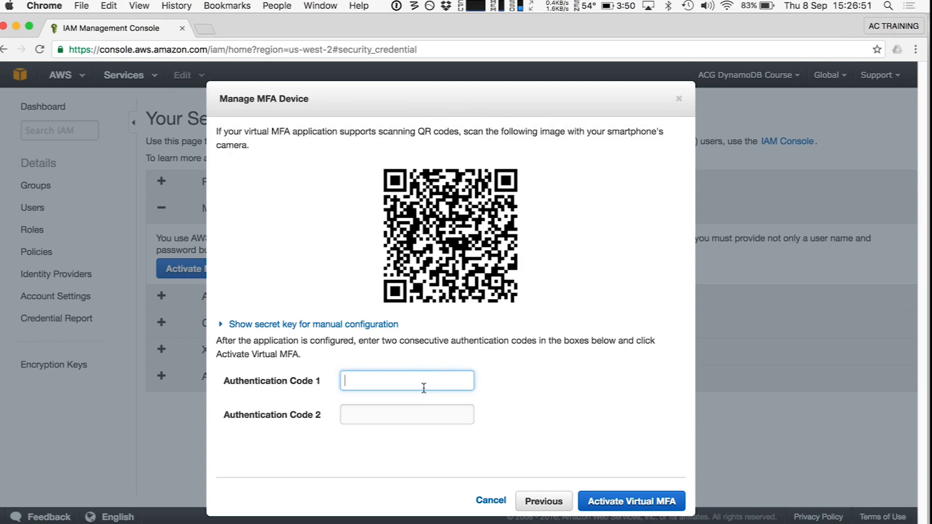
click(422, 413)
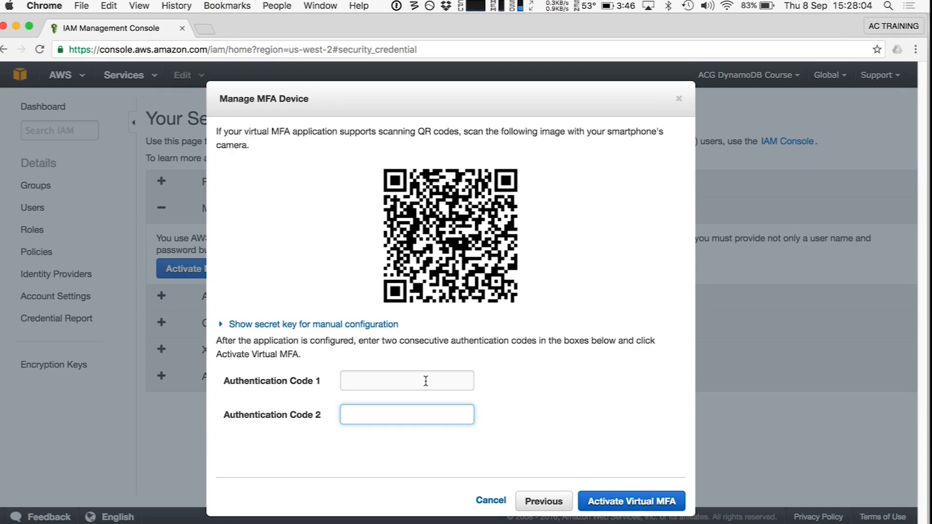
Step: Enter two consecutive codes from the MFA app and activate the virtual MFA device
click(426, 381)
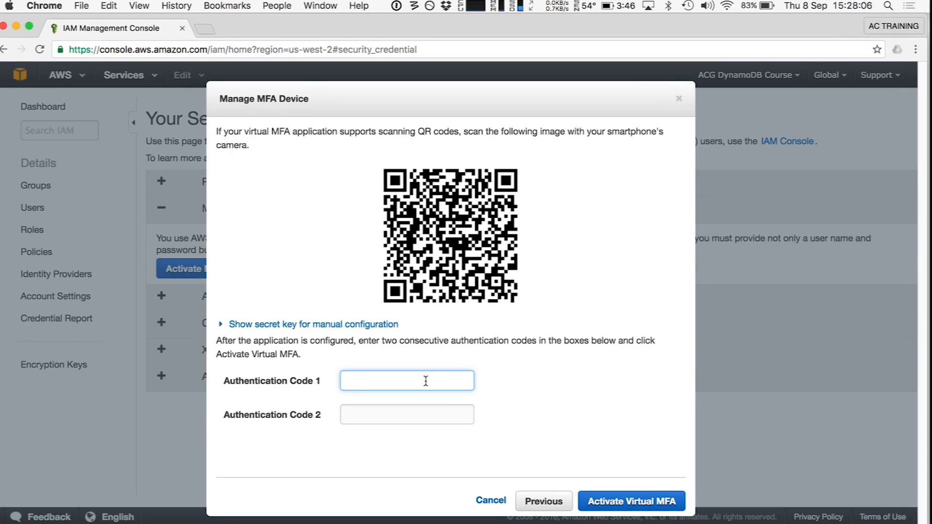
key(Tab)
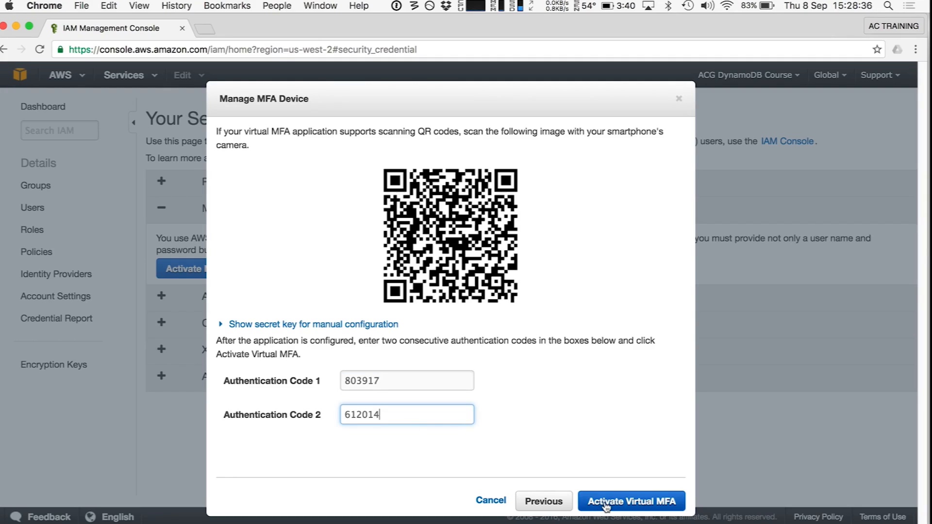
click(607, 507)
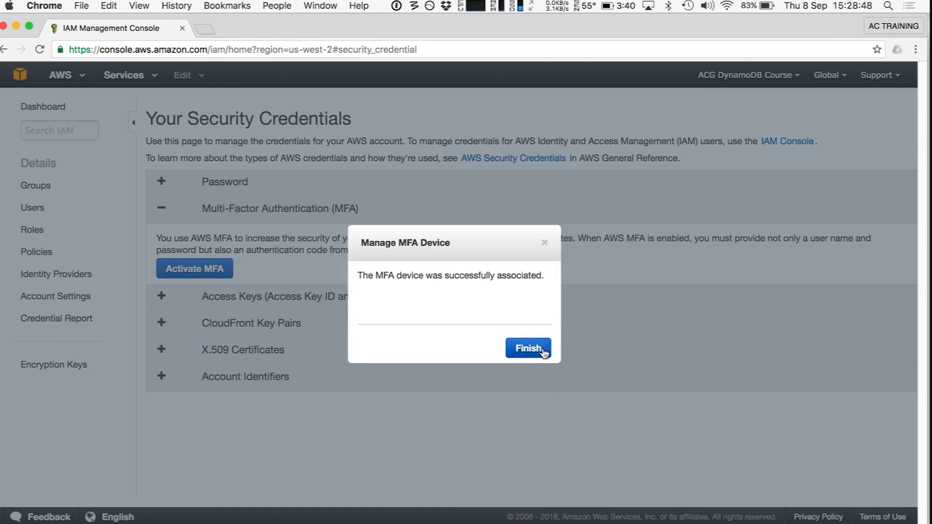
Step: Close the MFA success message and return to the IAM Dashboard
click(542, 350)
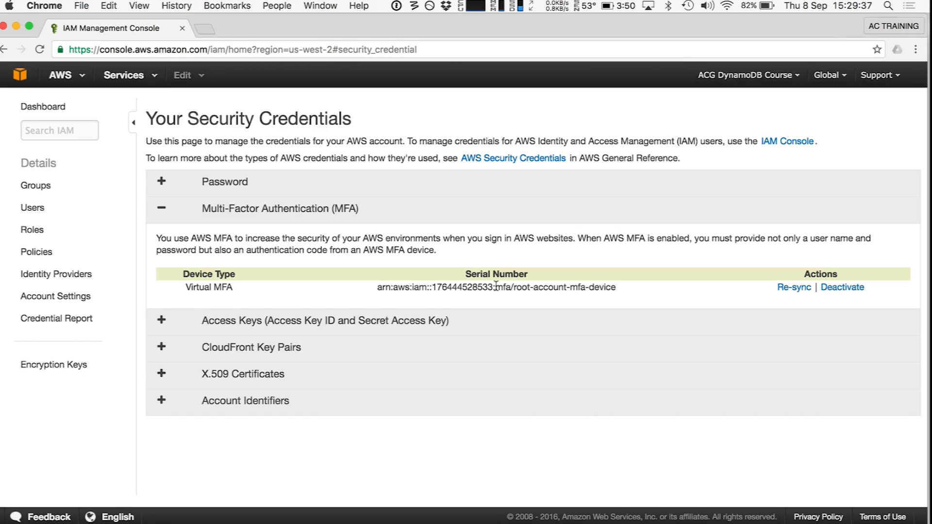
click(44, 107)
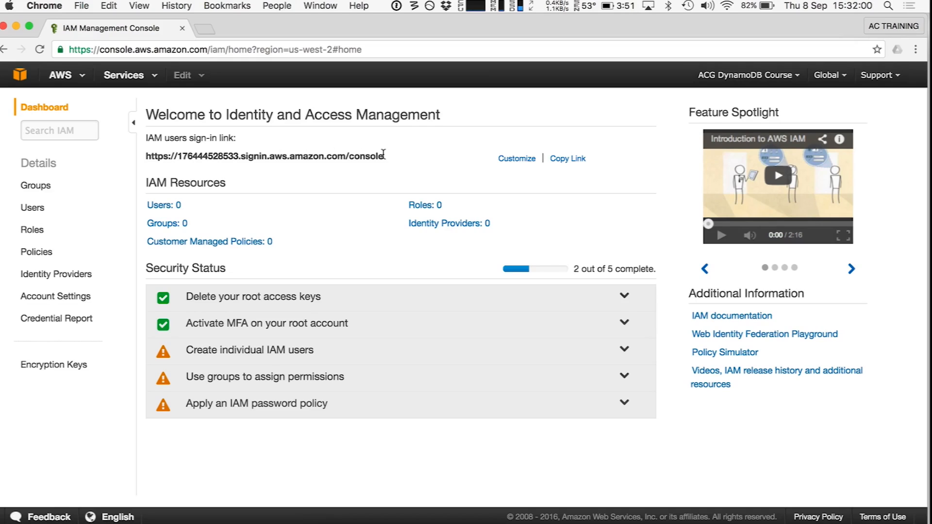
Step: Open the Create Account Alias dialog from Customize beside the IAM users sign-in link
mouse_move(504, 165)
click(184, 151)
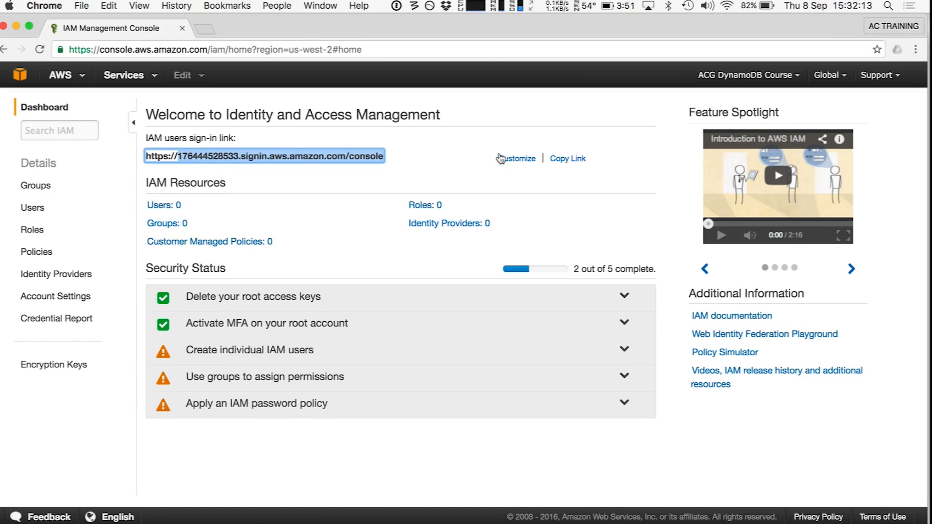
click(513, 162)
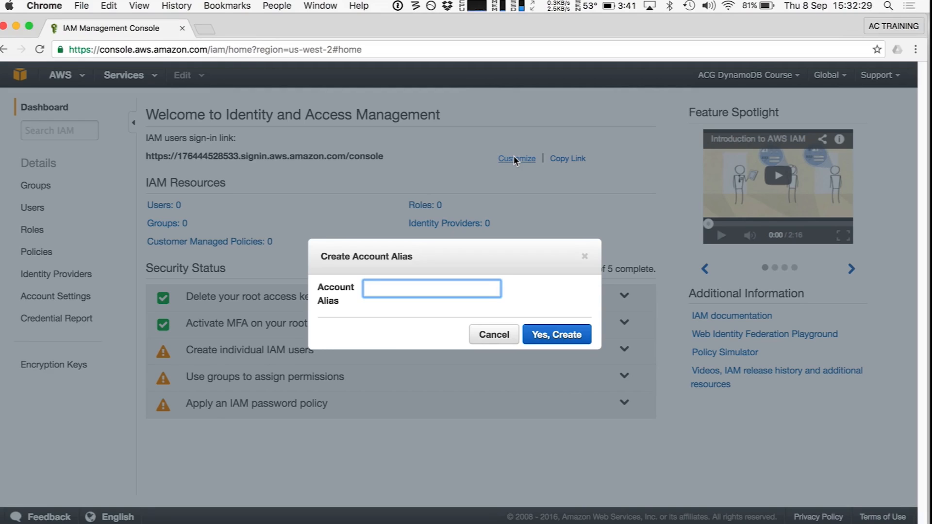
Step: Create the alias acgdynamodb and select the new acgdynamodb sign-in URL
text(acgdynamodb)
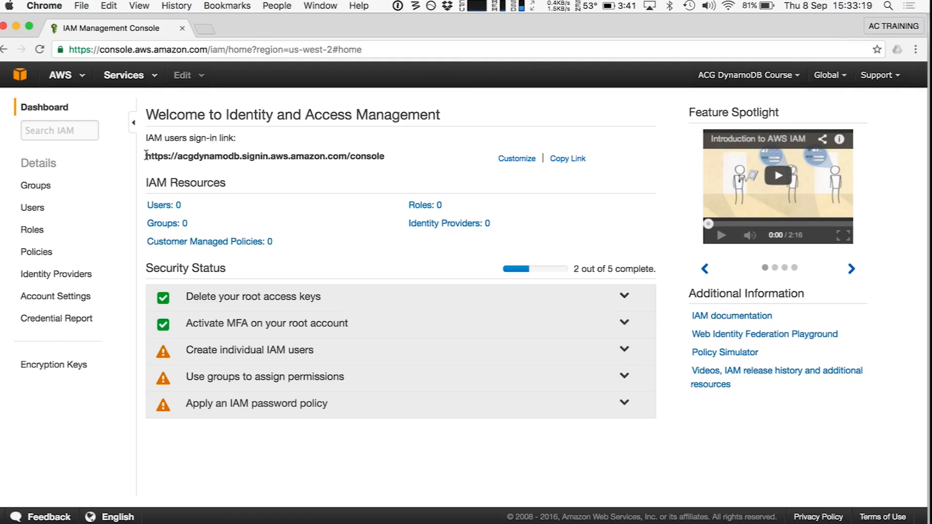
click(145, 156)
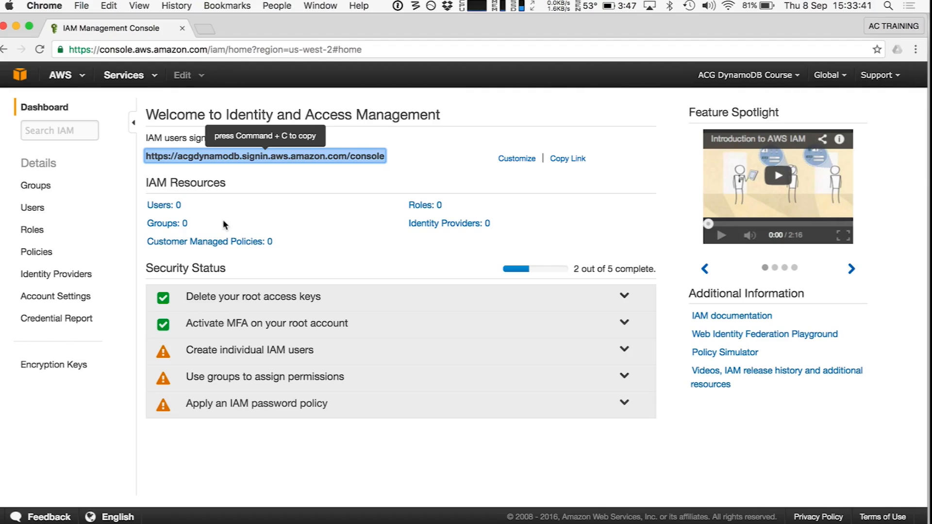
Step: Add user ddbadmin with 'Generate an access key' unticked, then open its summary page
click(35, 209)
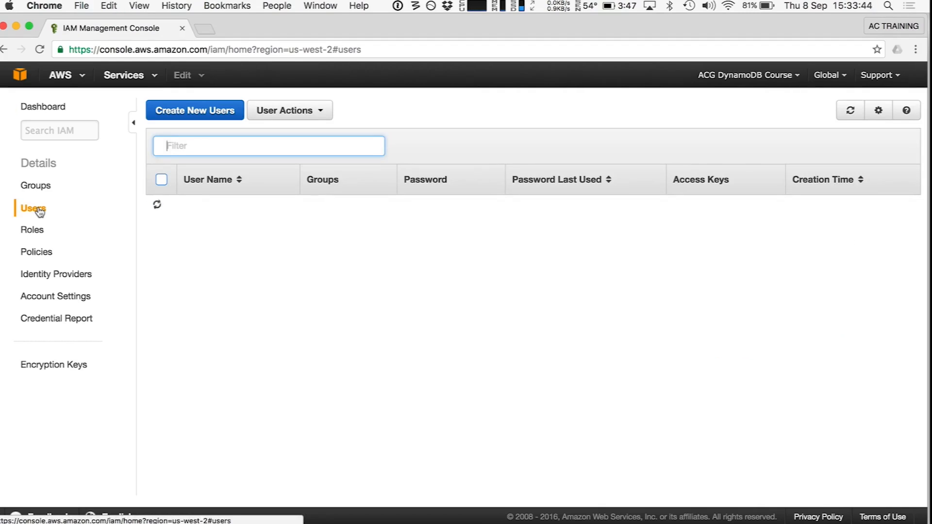
click(161, 116)
click(246, 115)
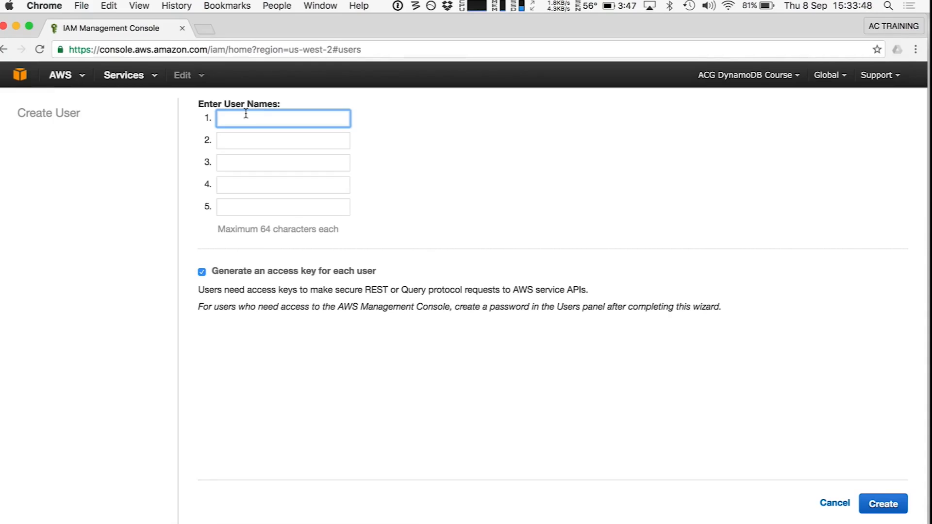
text(ddbadmin)
click(201, 272)
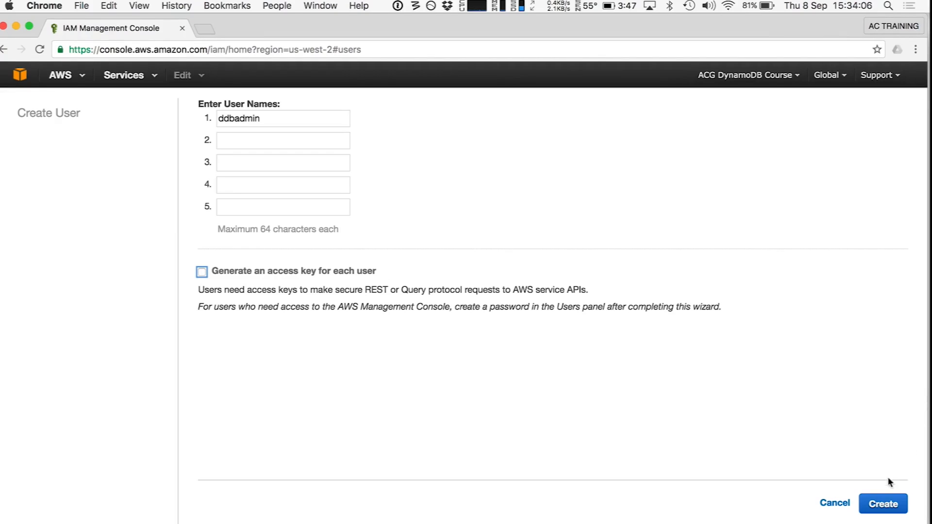
click(884, 504)
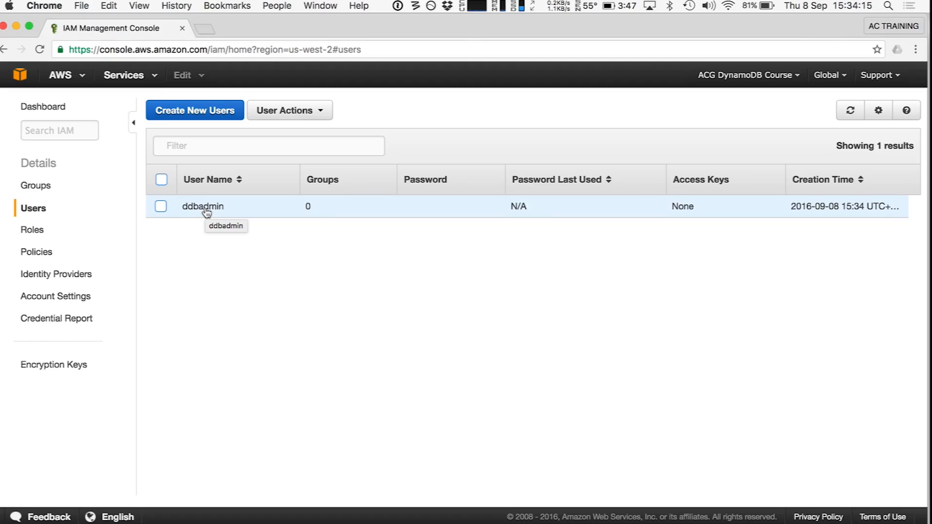
click(204, 208)
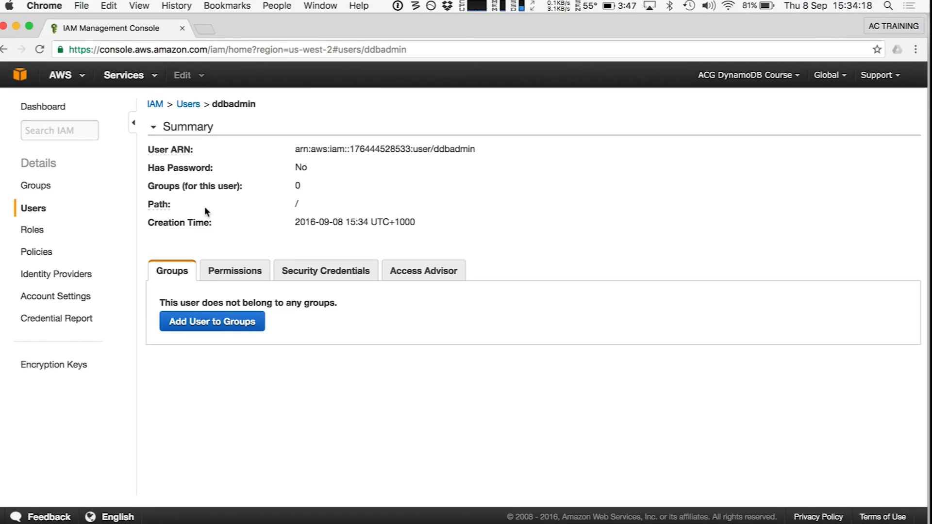
Step: Attach the AdministratorAccess policy to ddbadmin from its Permissions tab
click(248, 276)
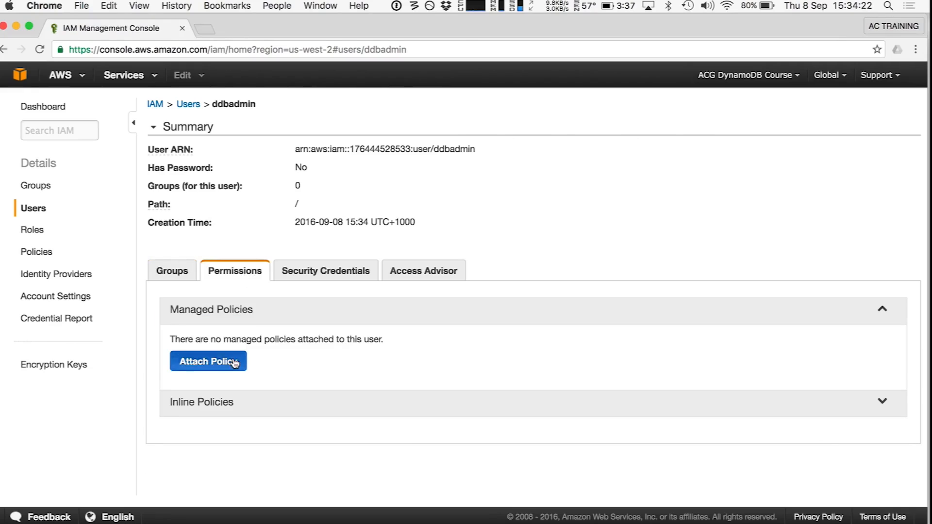
click(234, 363)
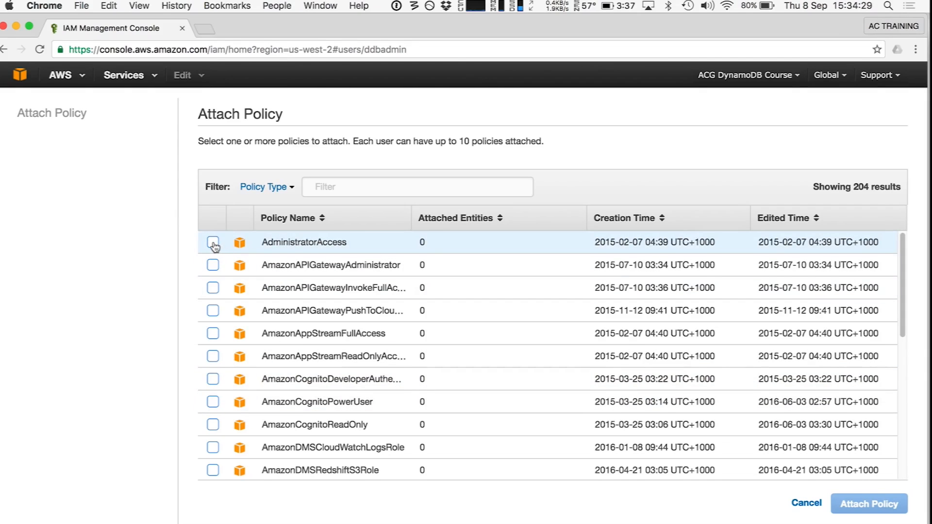
click(213, 242)
click(865, 505)
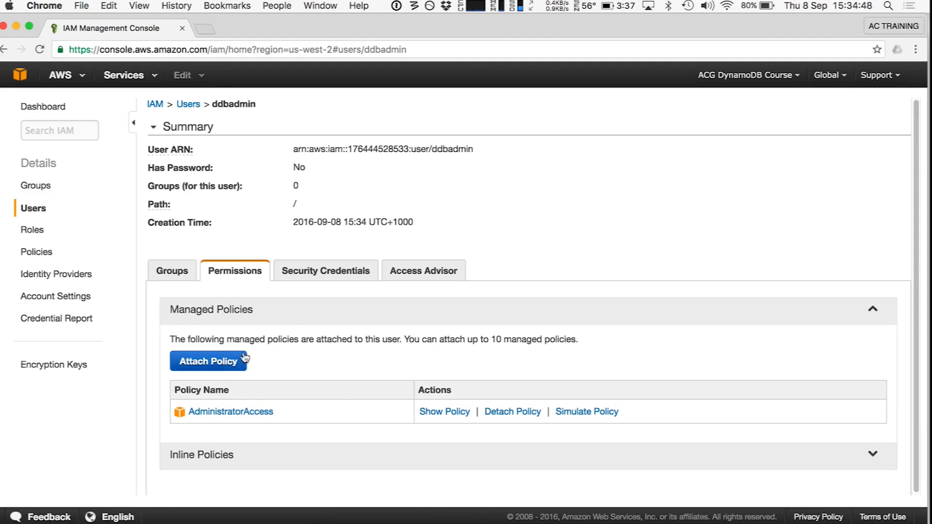
Step: Give ddbadmin a custom console password under Security Credentials
click(324, 286)
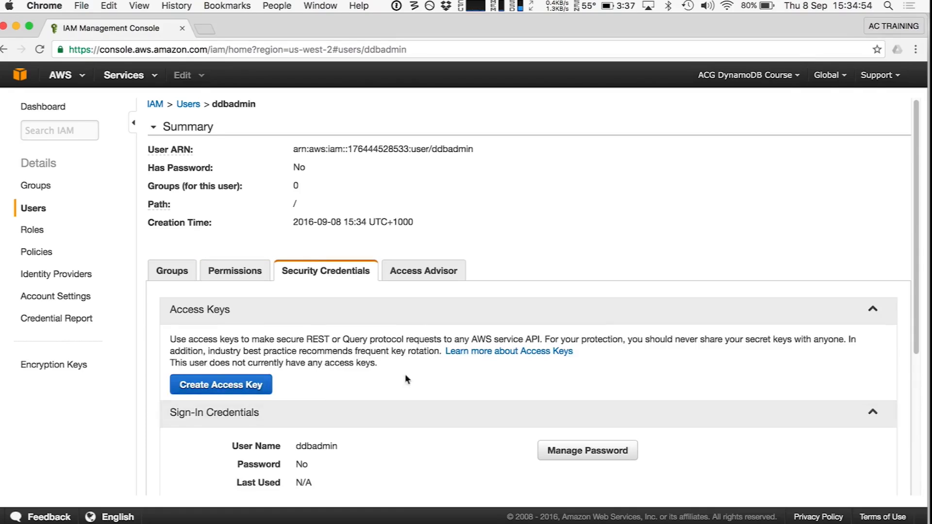
click(577, 452)
click(202, 137)
click(391, 156)
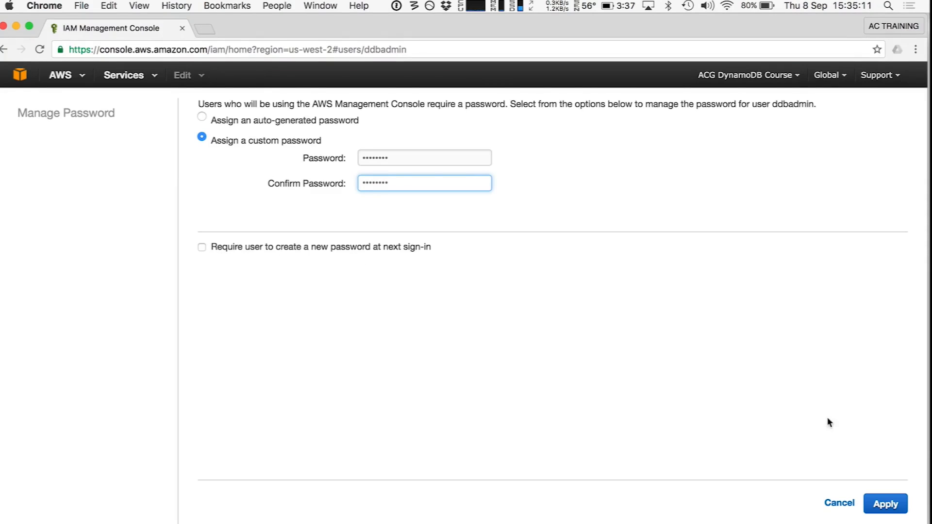
click(894, 500)
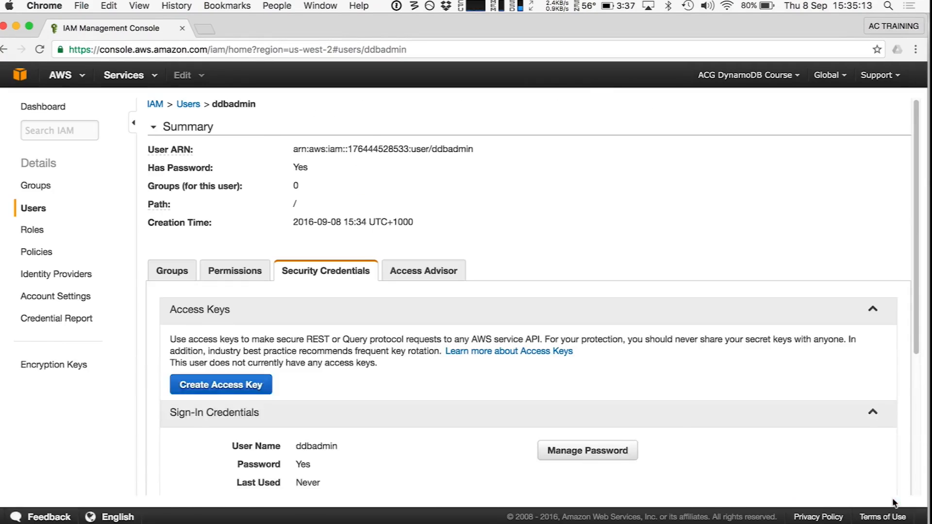
Step: Assign ddbadmin a virtual MFA device and activate it with two codes
scroll(599, 406, down, 3)
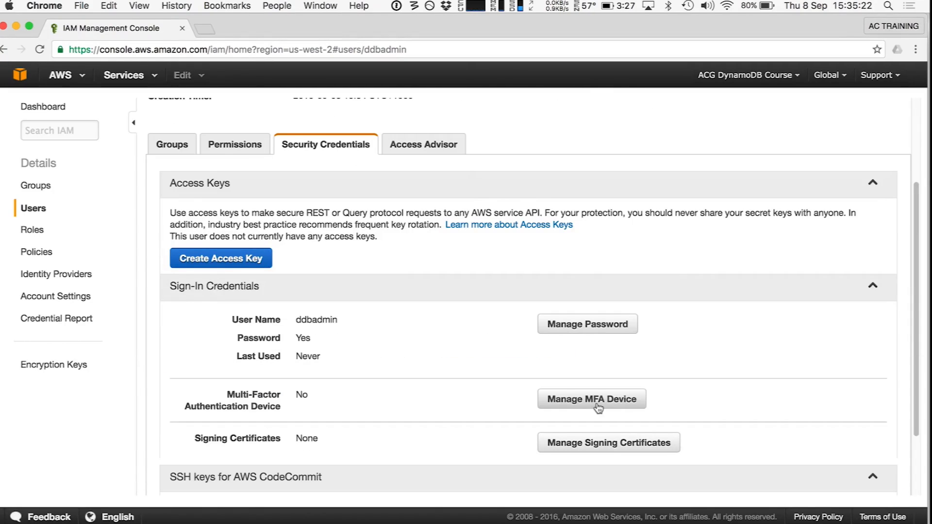
click(598, 407)
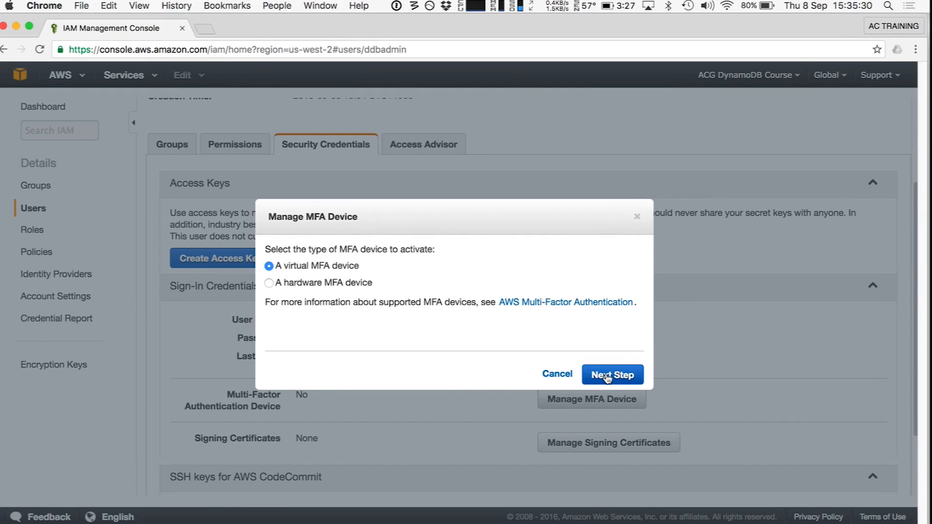
click(607, 379)
click(642, 370)
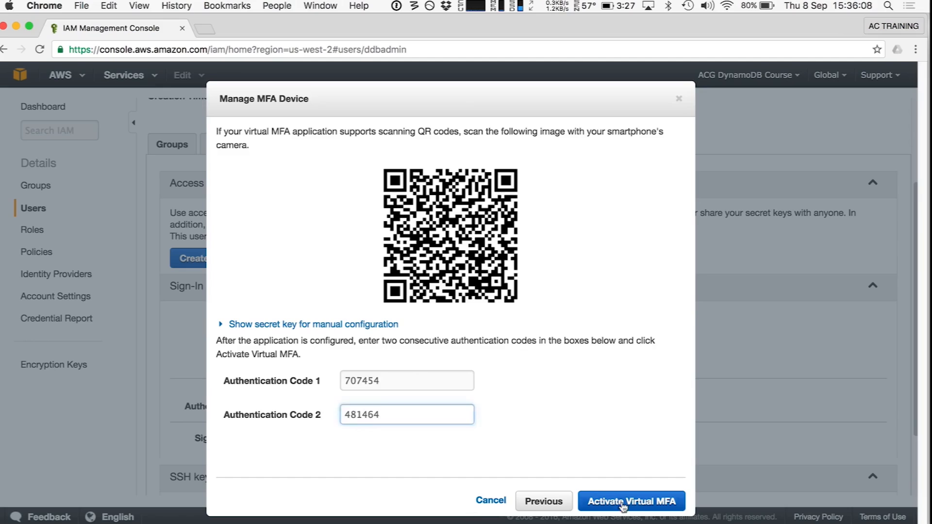
click(631, 502)
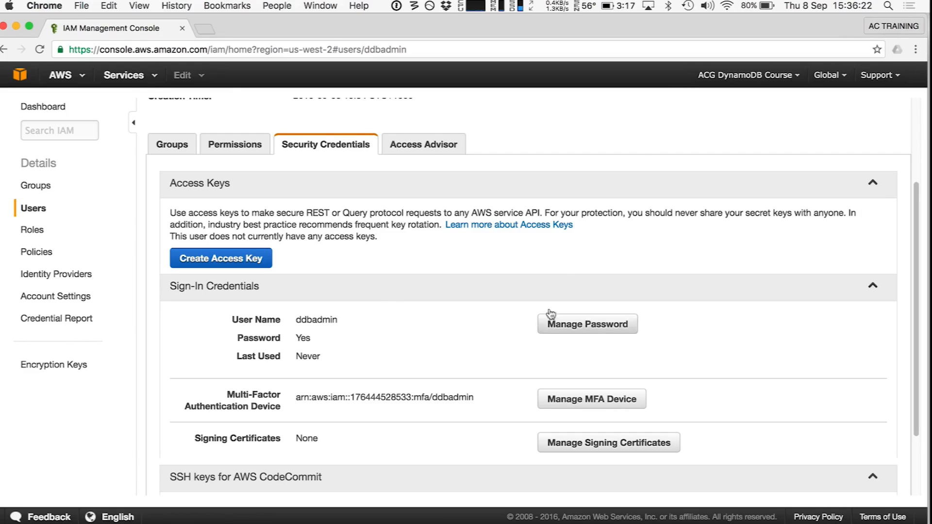
Step: Tick Activate IAM Access for billing information in My Account settings and update it
click(766, 83)
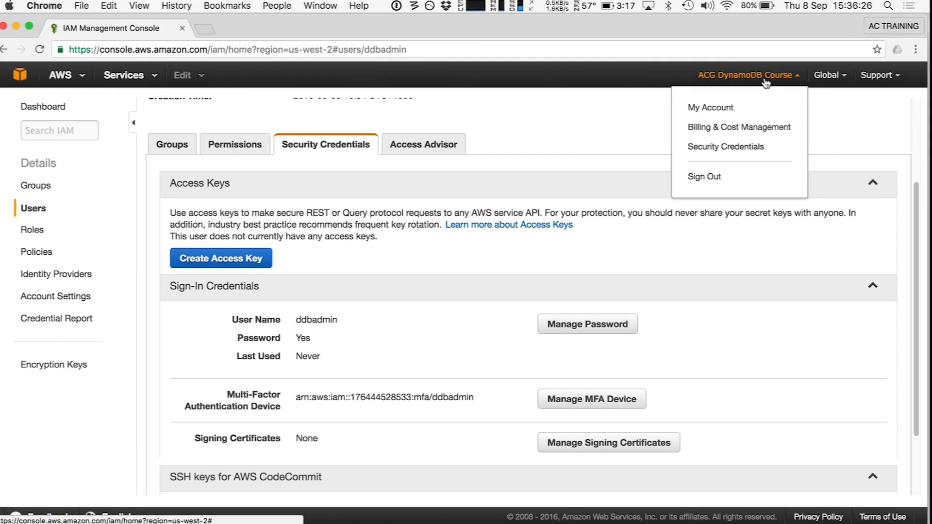
click(727, 111)
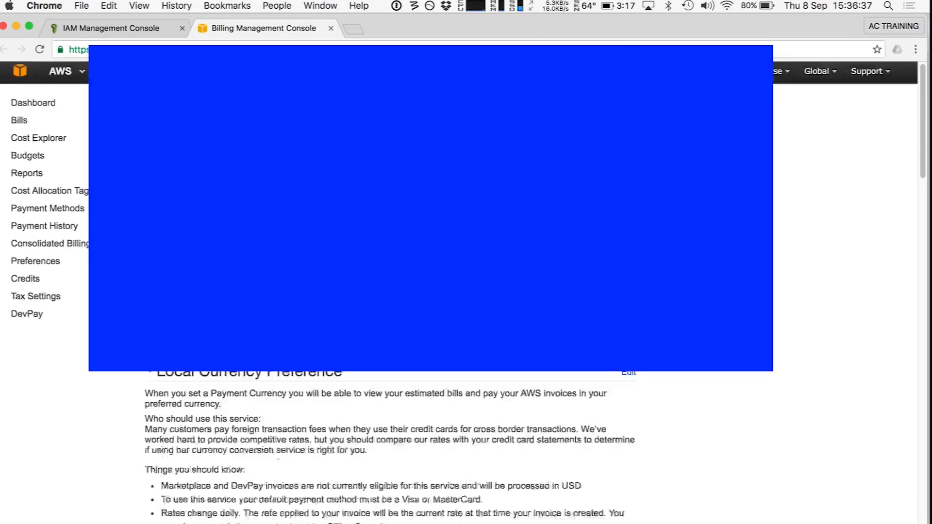
scroll(167, 239, down, 10)
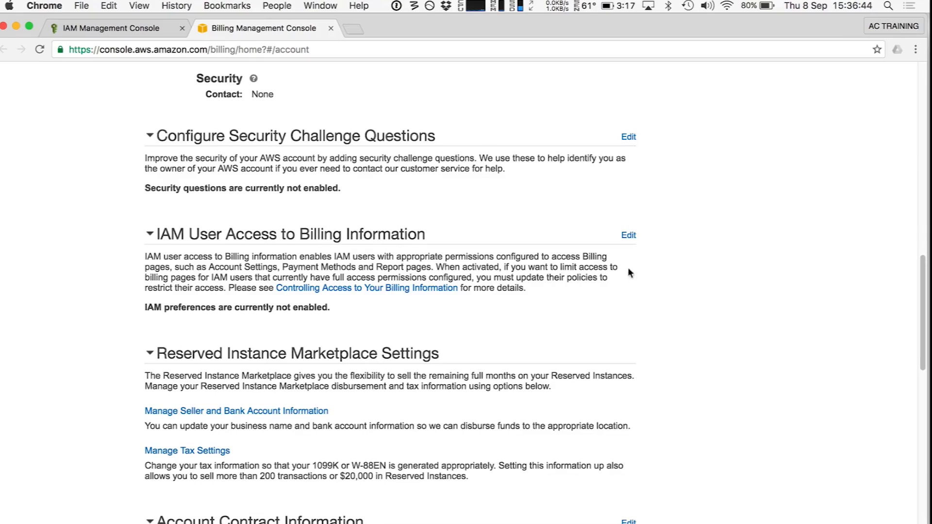
click(629, 236)
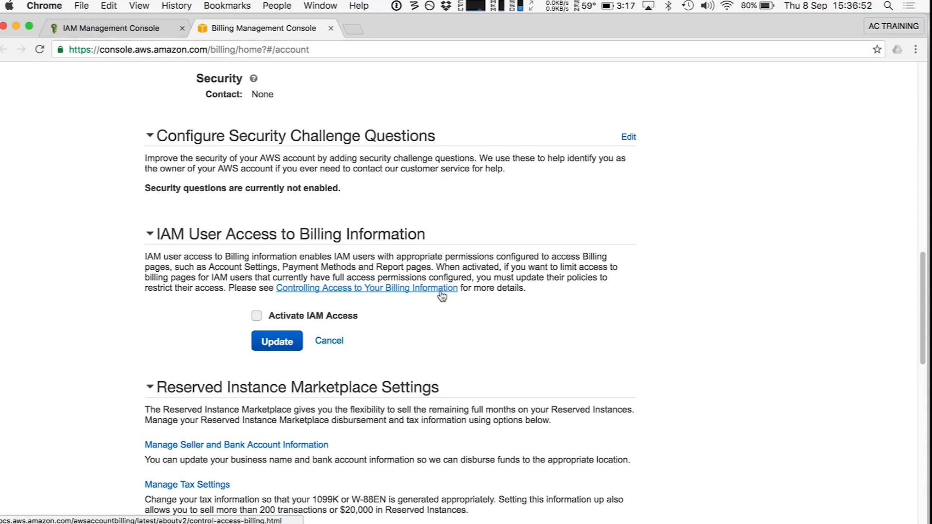
click(256, 315)
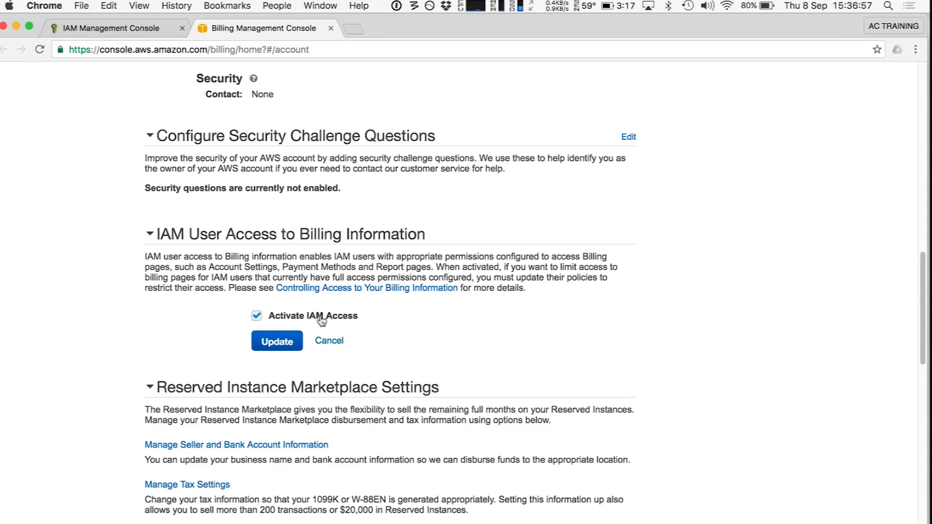
click(294, 340)
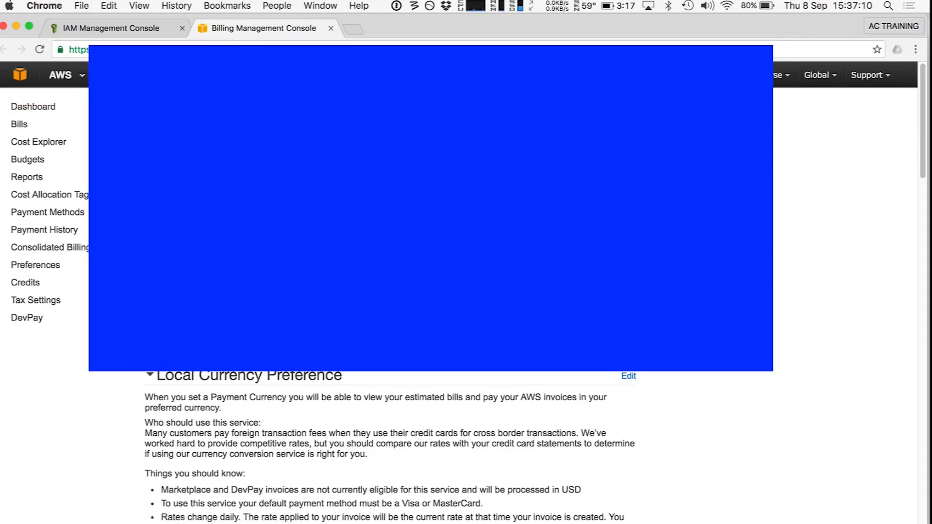
click(124, 75)
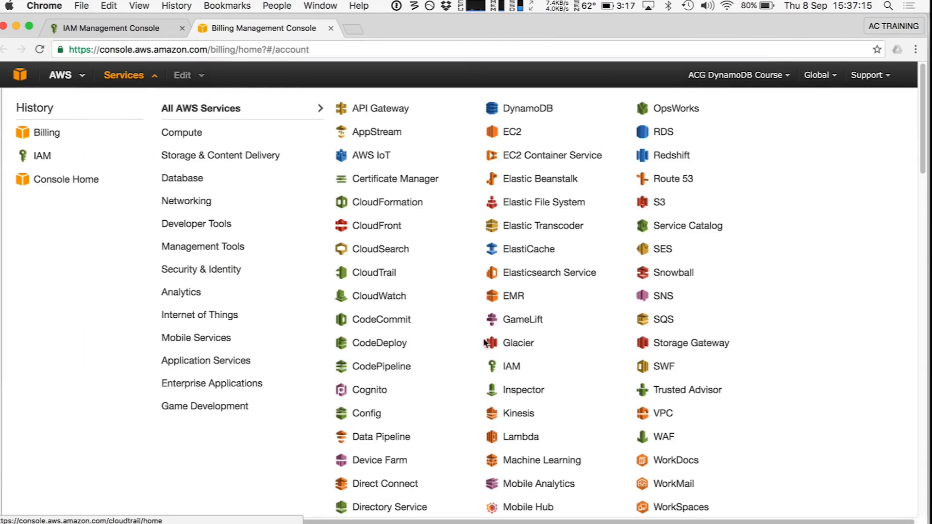
Step: Load the IAM users sign-in link in a new tab and enter the IAM user name
click(510, 366)
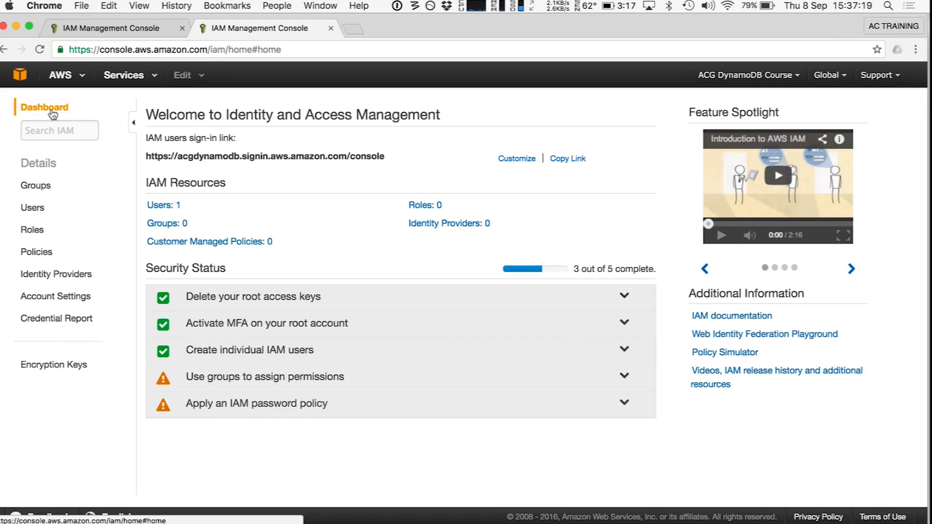
triple_click(255, 157)
key(super+c)
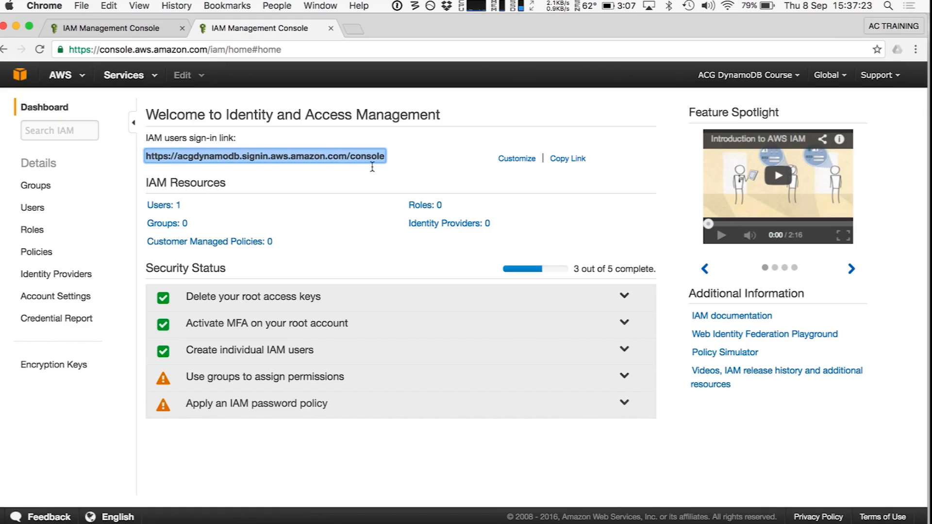
key(super+t)
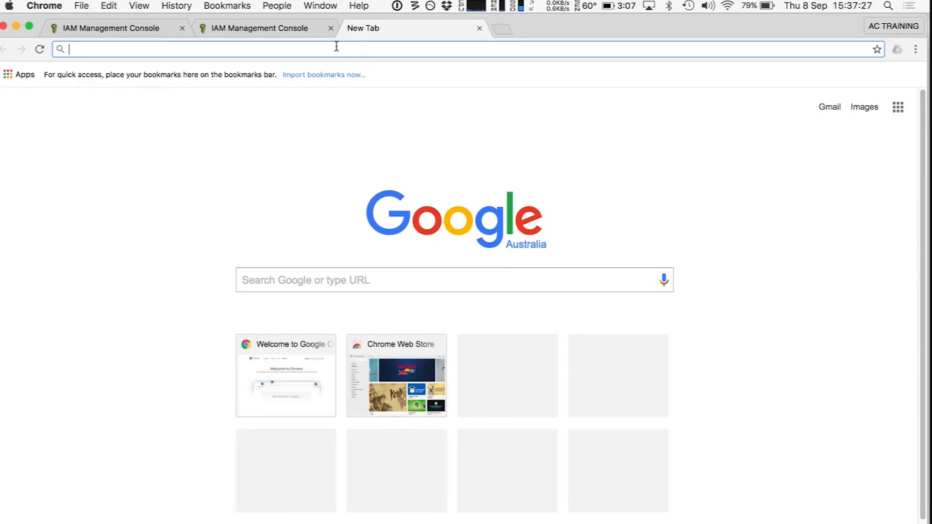
key(super+v)
key(Return)
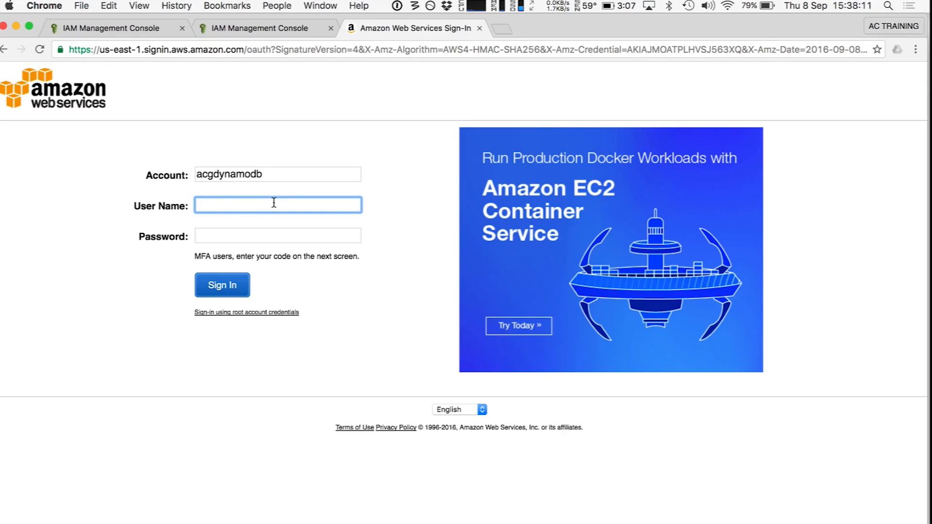
text(dd)
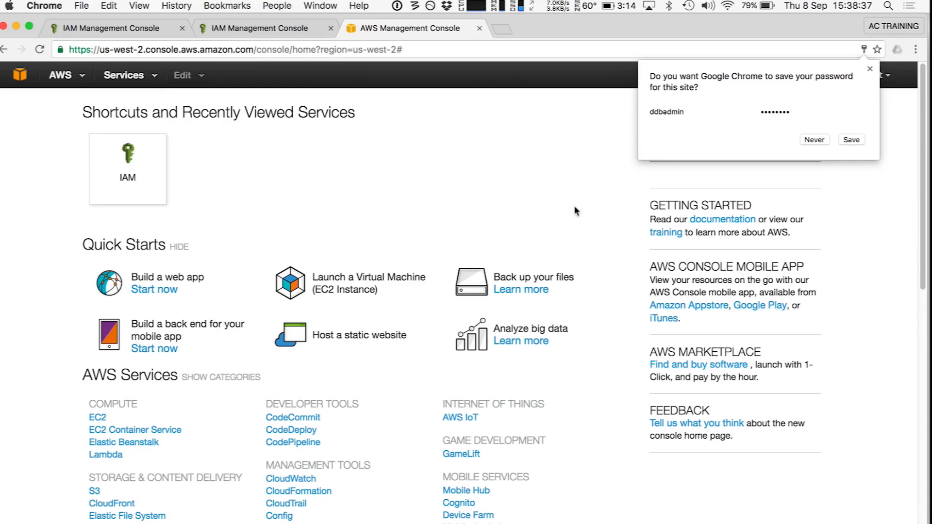
Step: Decline Chrome's password save and select US East (N. Virginia) as the region
click(814, 140)
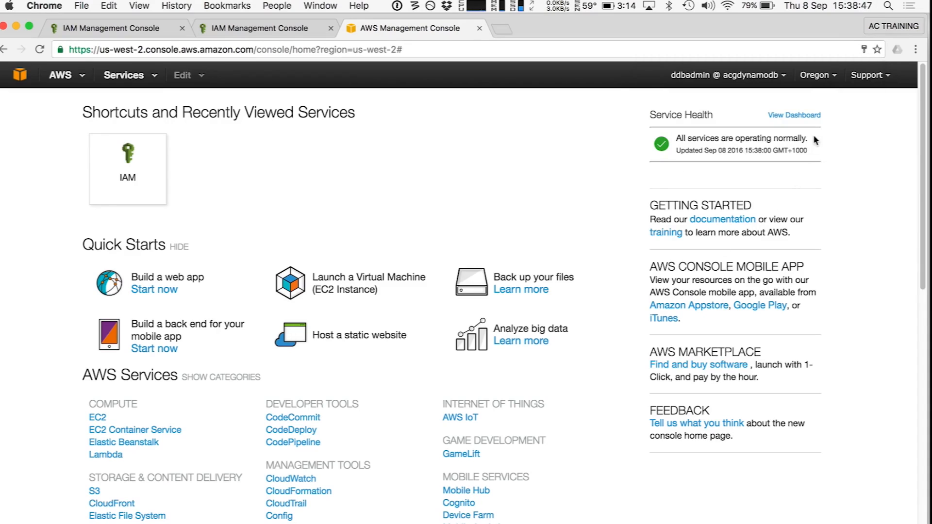
click(816, 77)
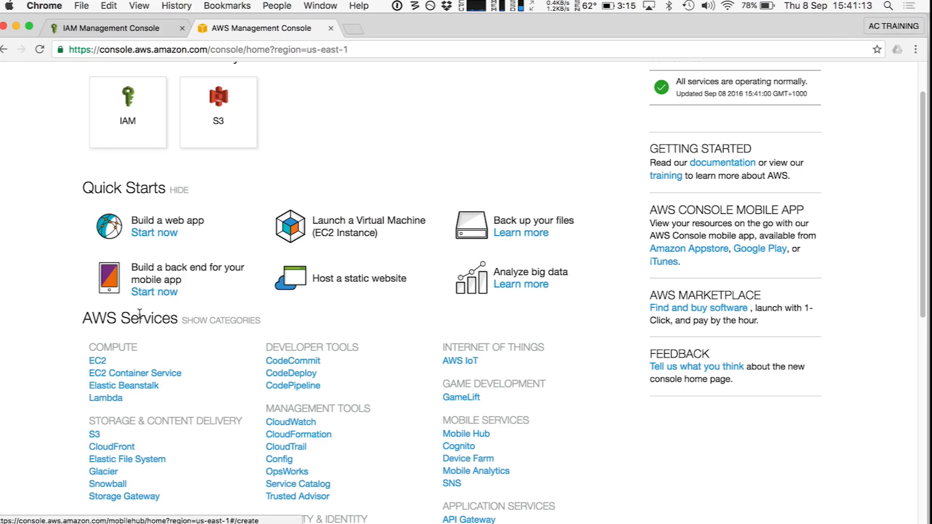
scroll(255, 122, down, 4)
scroll(256, 124, up, 5)
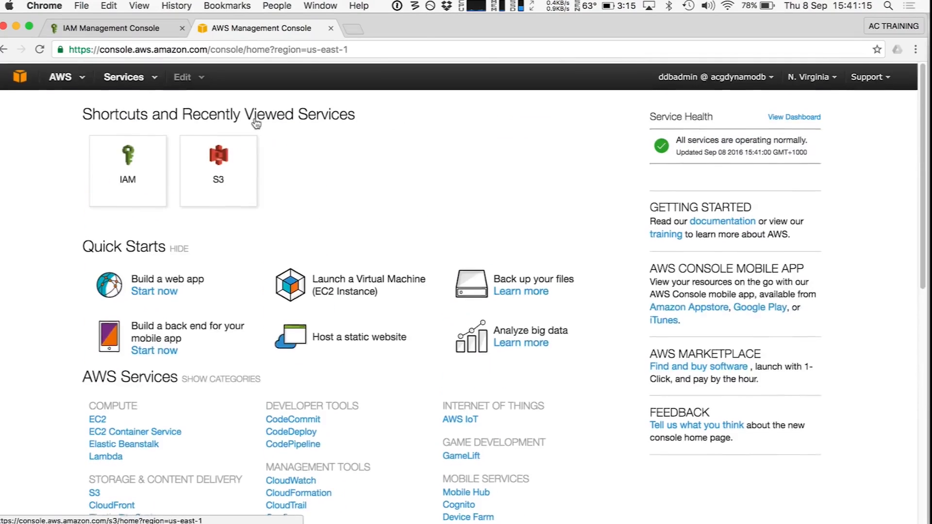
Step: In EC2 Key Pairs, start a new key pair named DDBCourse
click(97, 418)
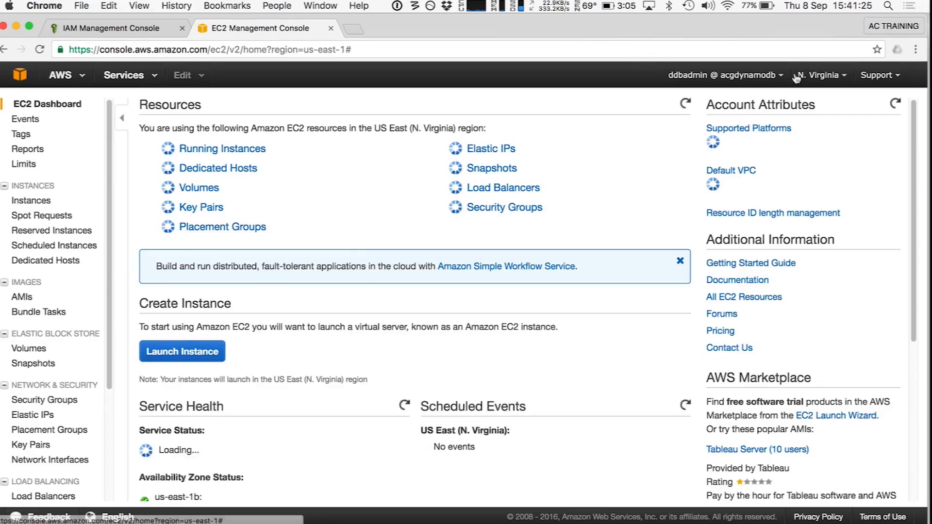
scroll(66, 305, down, 5)
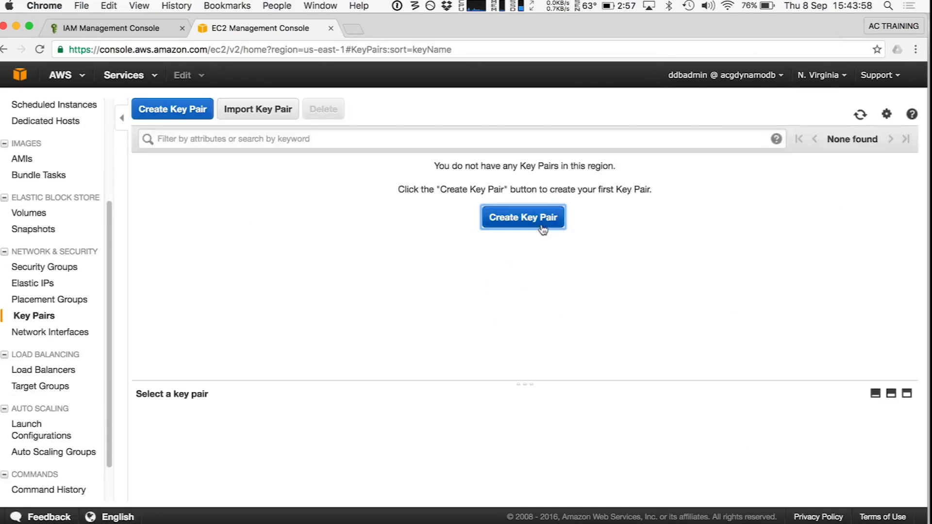
click(541, 225)
click(473, 290)
text(DDBCourse)
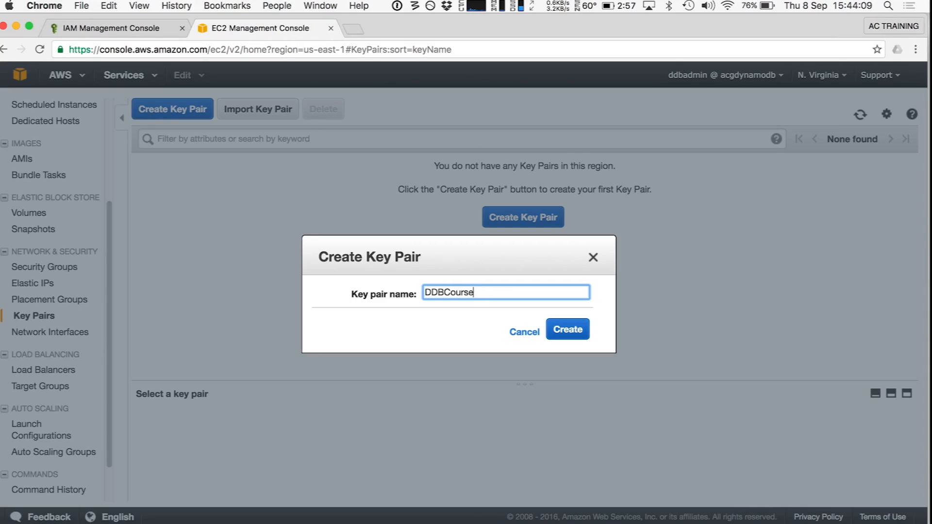
Step: Create the DDBCourse key pair and open the downloaded DDBCourse.pem item's options
click(576, 331)
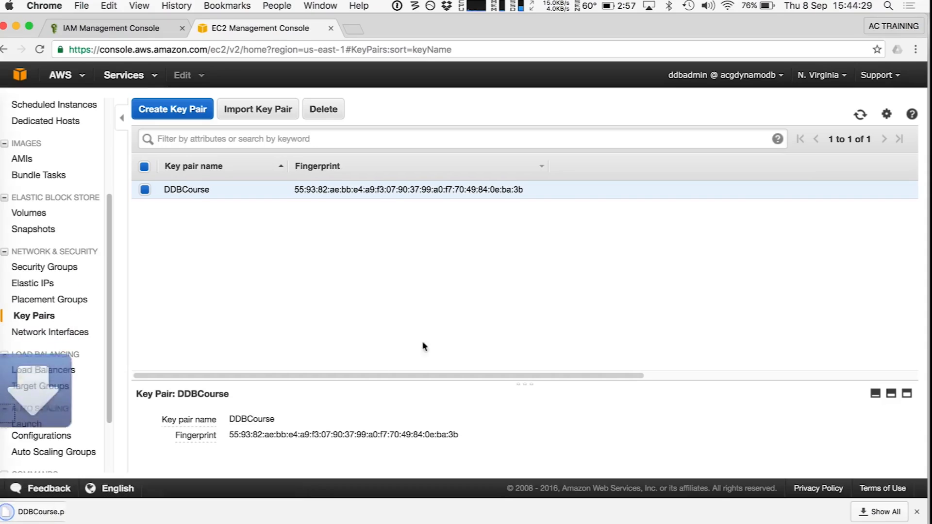
click(123, 511)
click(207, 522)
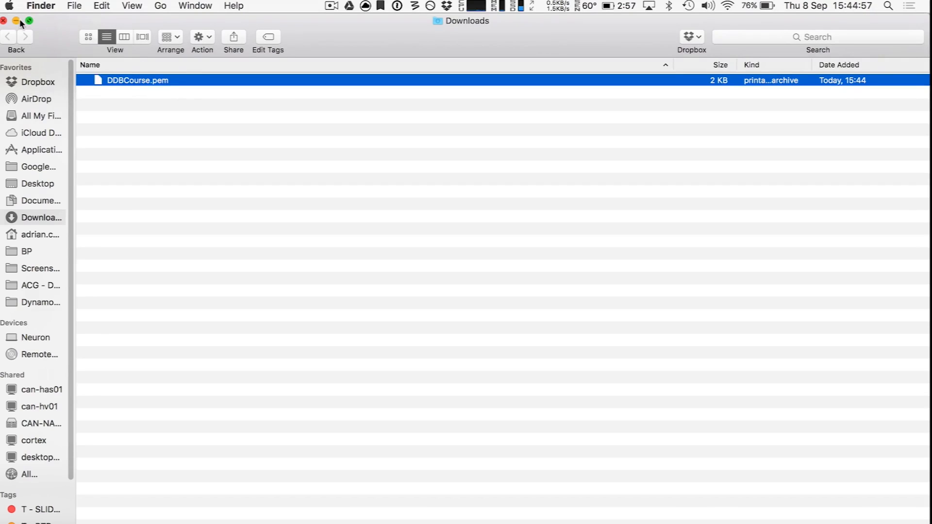
click(4, 22)
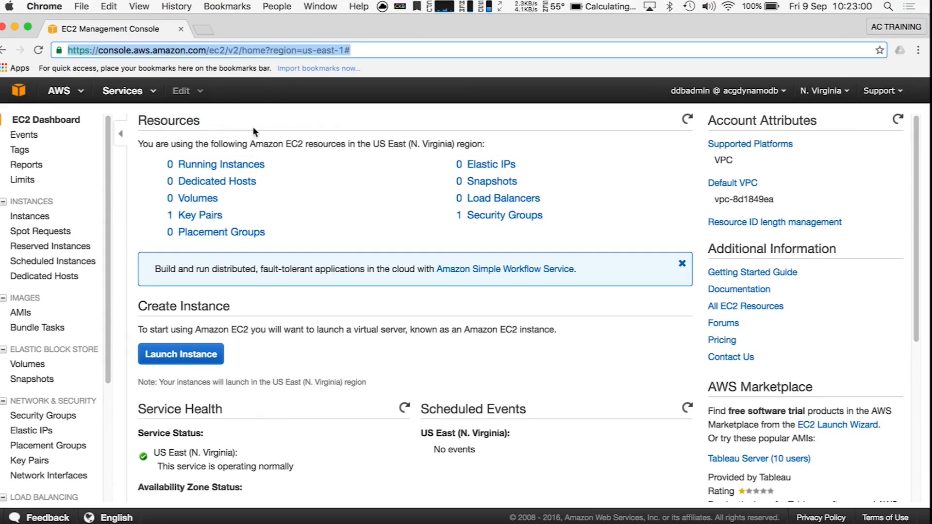
Step: In a new browser tab, go to the aCloudGuru-DynamoDB repository on GitHub
click(205, 30)
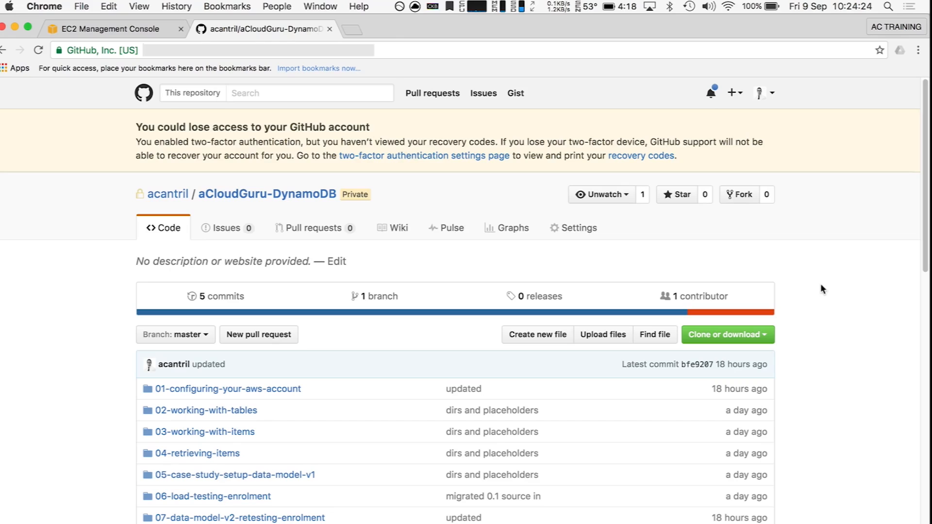
Step: Download the aCloudGuru-DynamoDB repository as a ZIP and open the downloaded archive's options
click(768, 334)
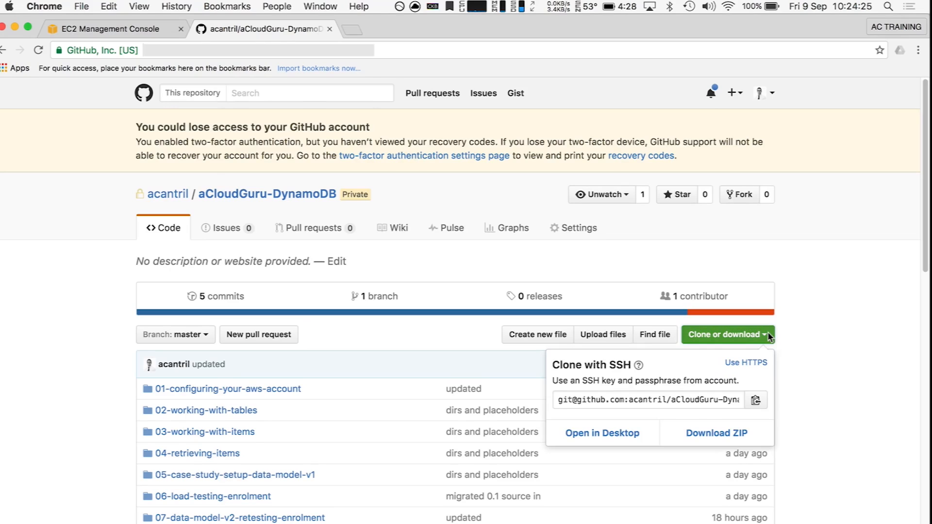
click(729, 435)
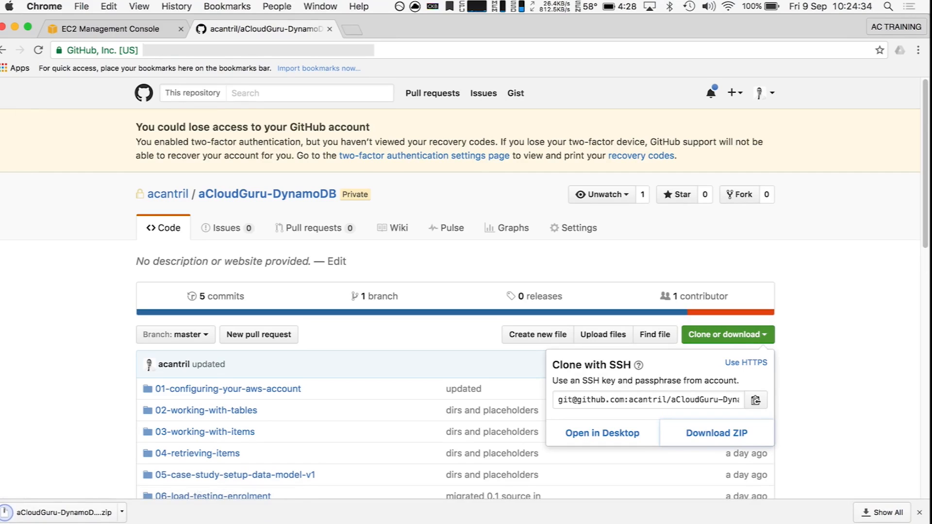
click(123, 512)
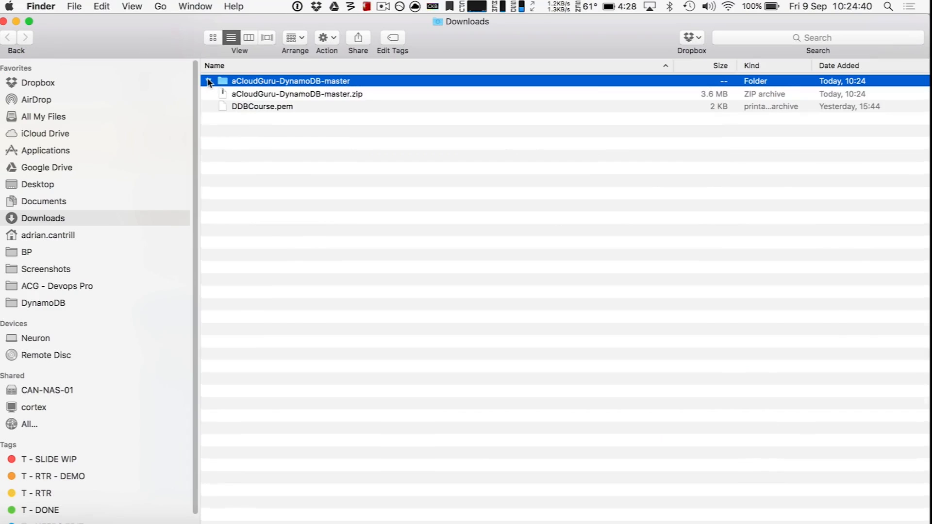
Step: Expand aCloudGuru-DynamoDB-master in Downloads and locate LabMachine.json and LOAdmin.json
click(209, 81)
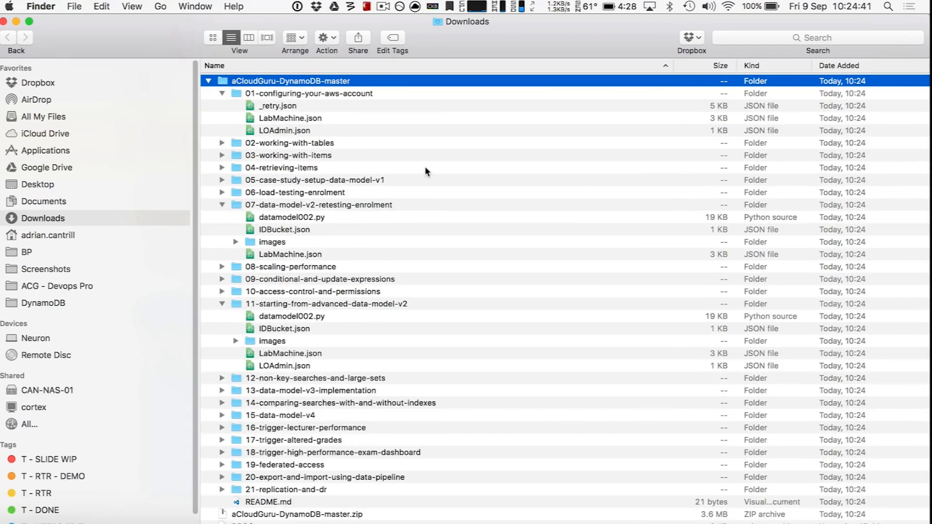
click(310, 120)
click(291, 130)
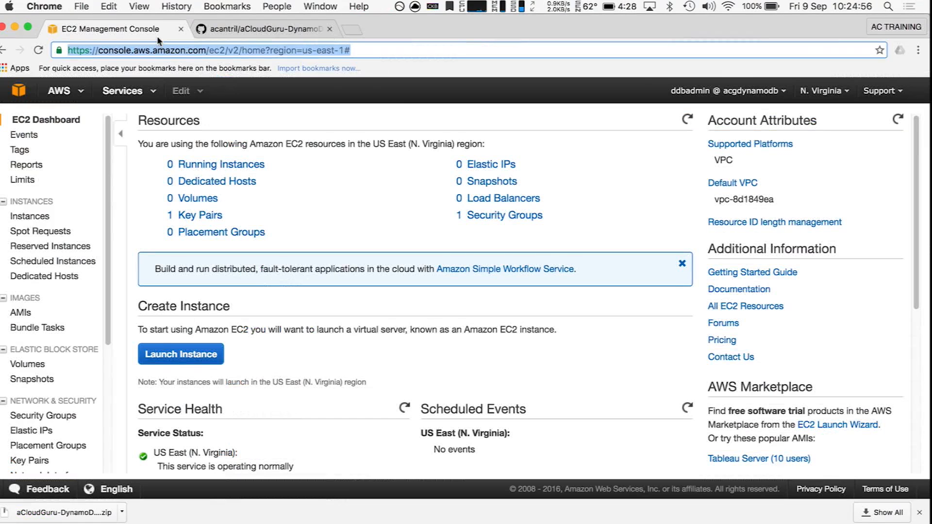
Step: Start a new CloudFormation stack from the uploaded LOAdmin.json template
click(136, 95)
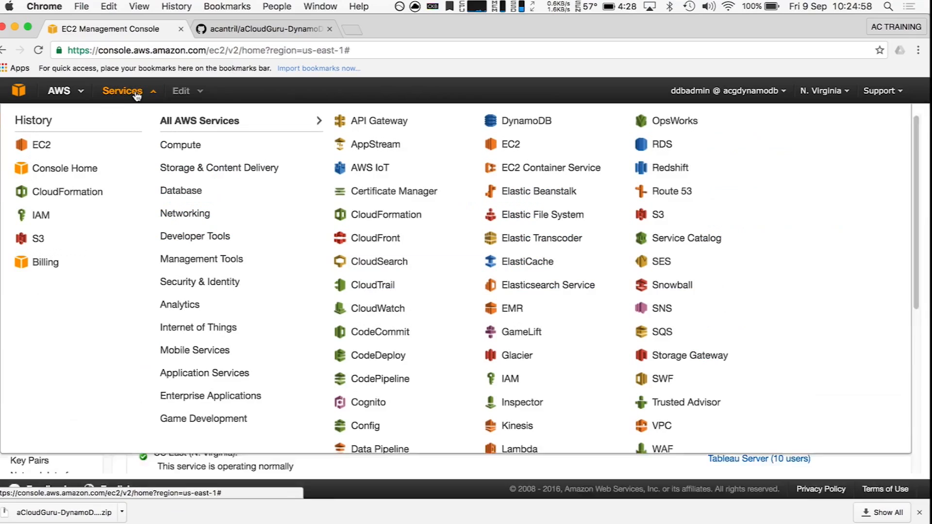
click(85, 198)
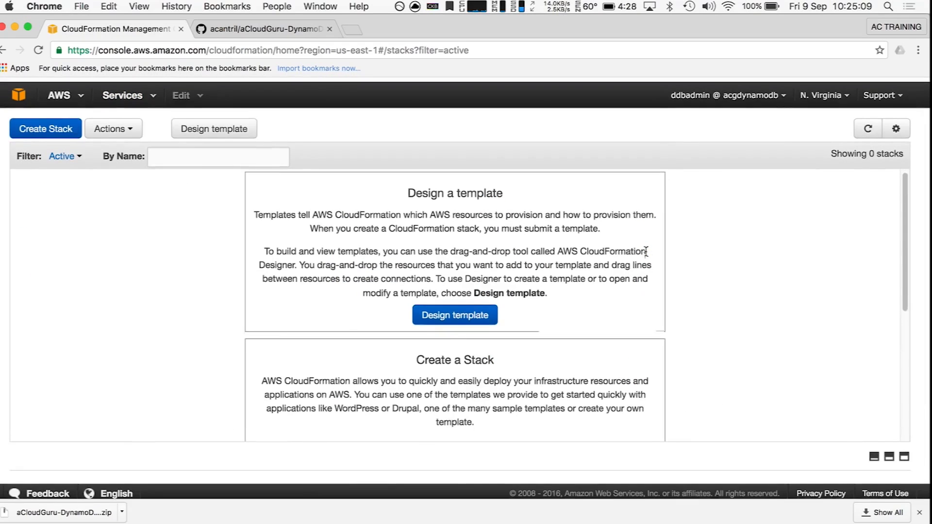
scroll(645, 252, down, 4)
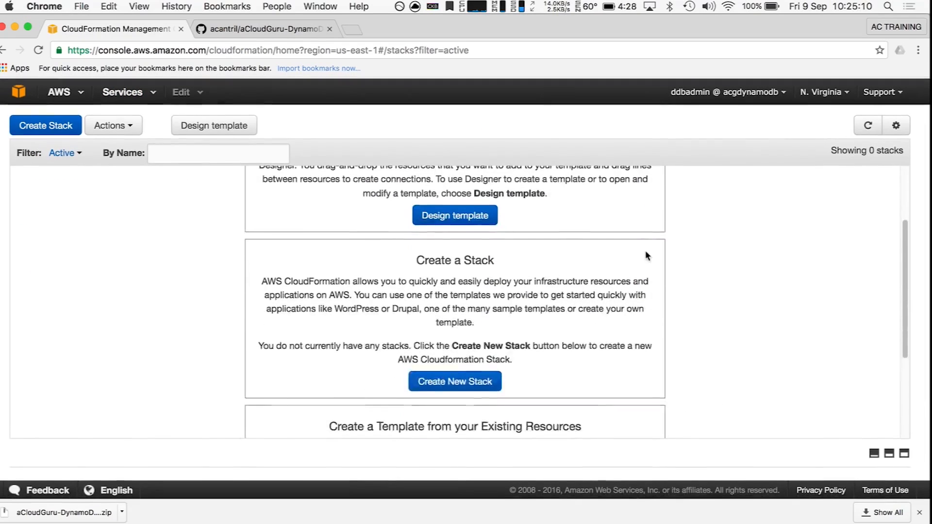
click(437, 382)
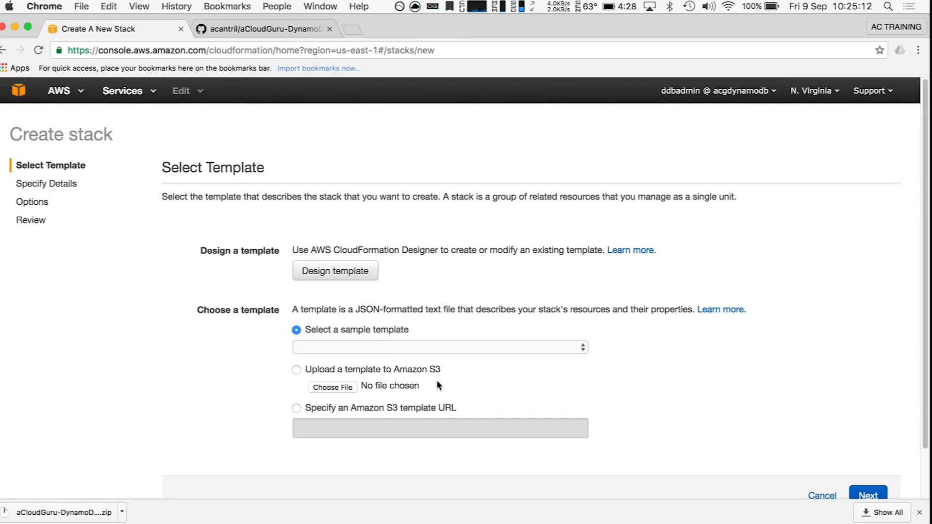
click(296, 370)
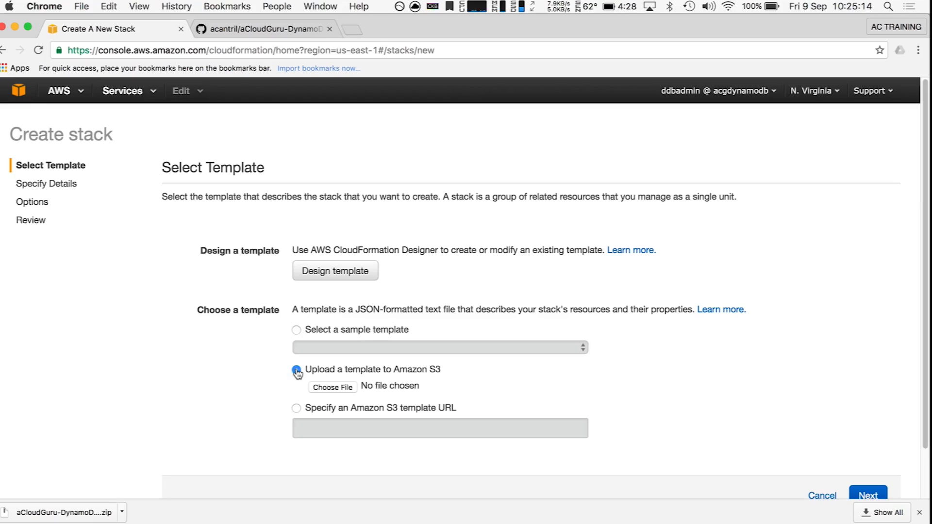
click(343, 390)
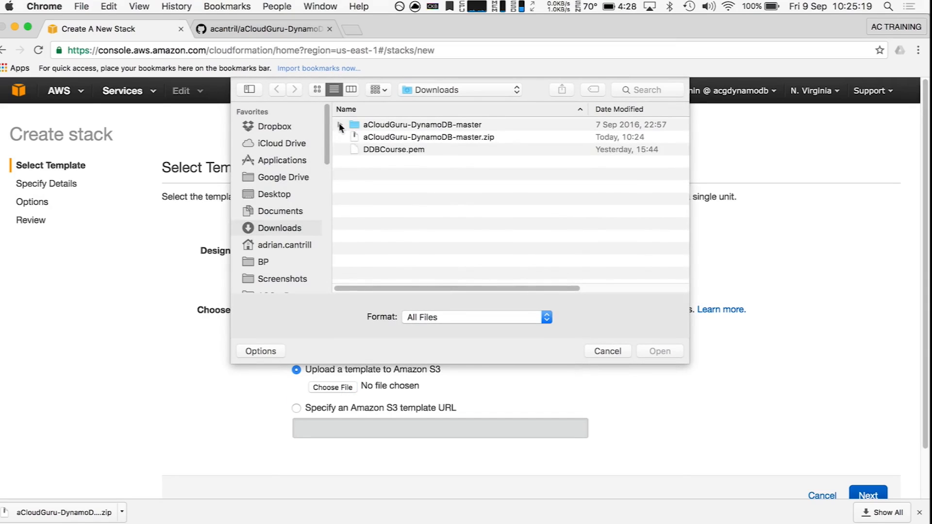
click(339, 125)
click(353, 138)
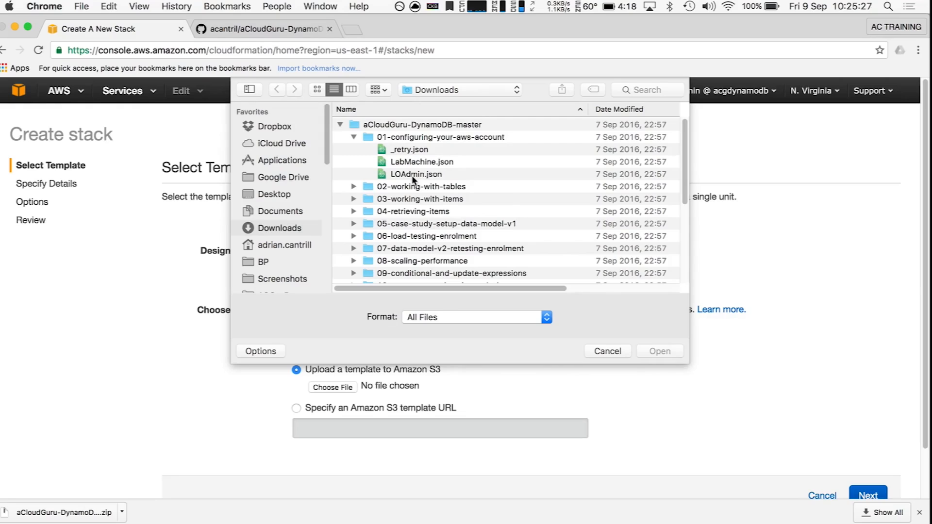
double_click(412, 176)
click(868, 494)
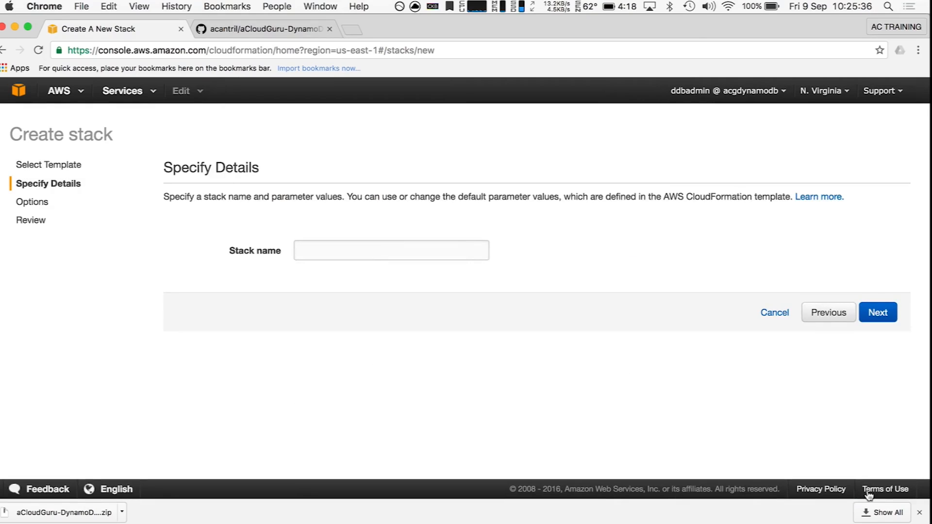
Step: Name the stack LOAdmin and continue to the stack options
click(299, 251)
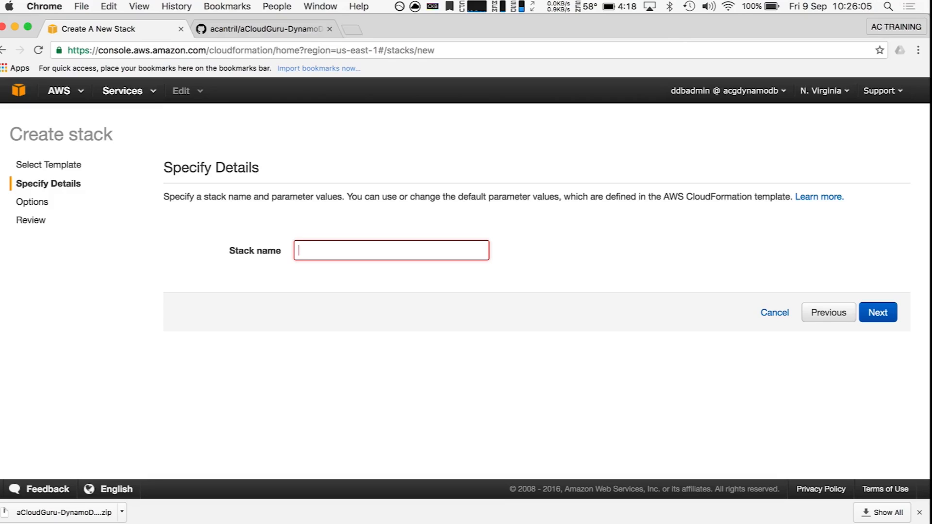
text(LOAdmin)
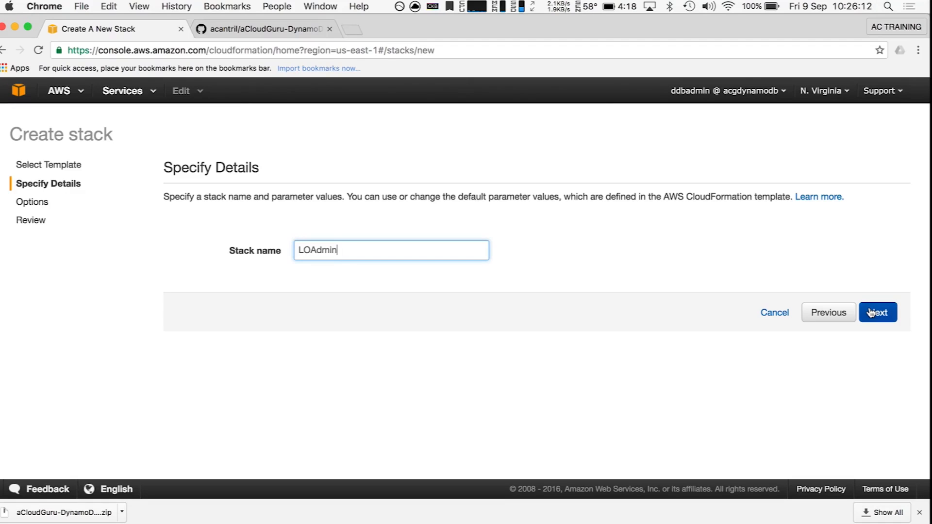
click(872, 313)
Step: Acknowledge both IAM capabilities, create the LOAdmin stack, and refresh until CREATE_COMPLETE
click(878, 396)
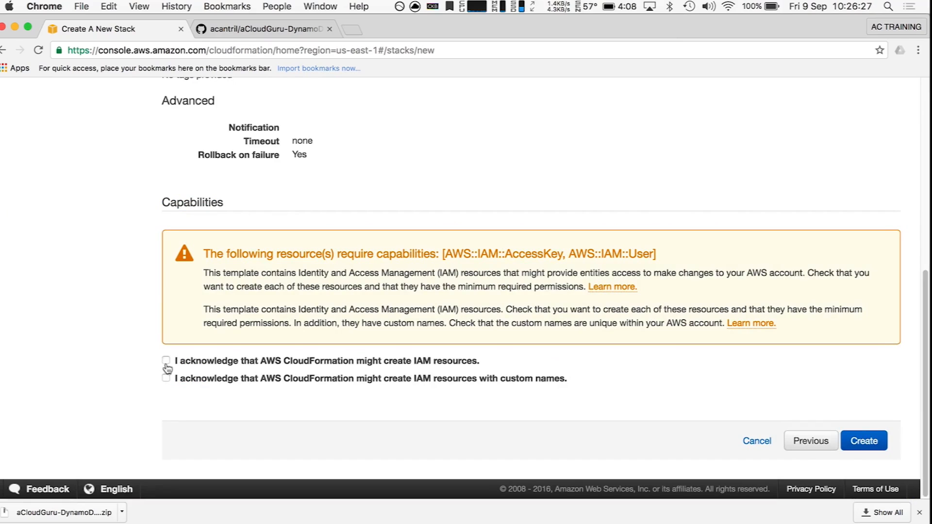
click(166, 360)
click(166, 378)
click(861, 439)
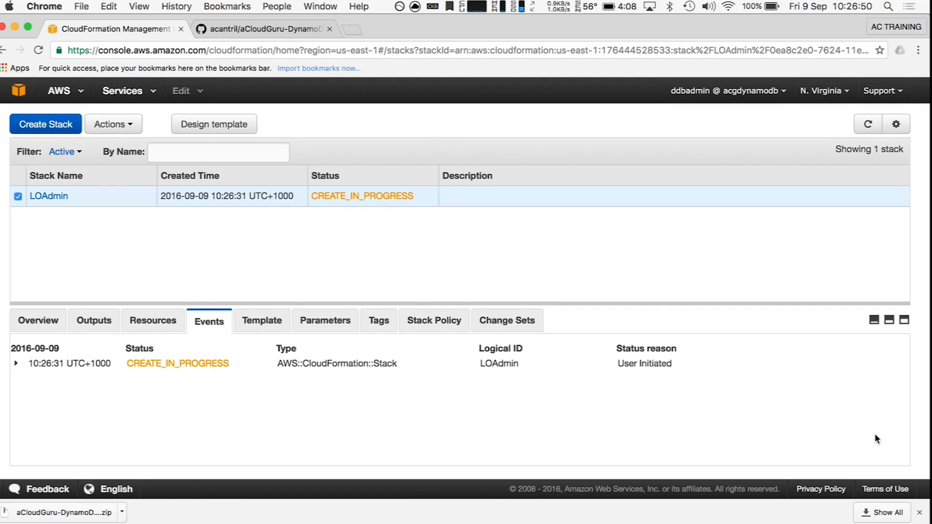
click(869, 125)
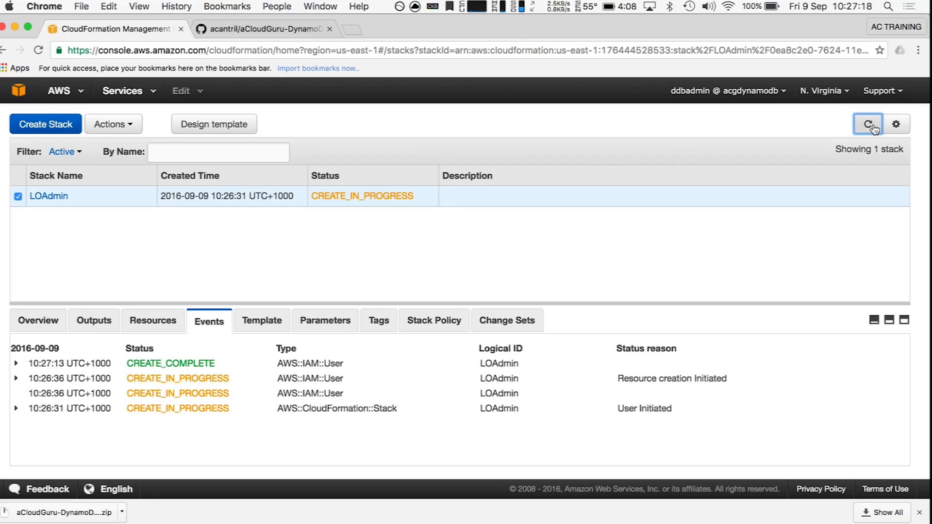
click(869, 124)
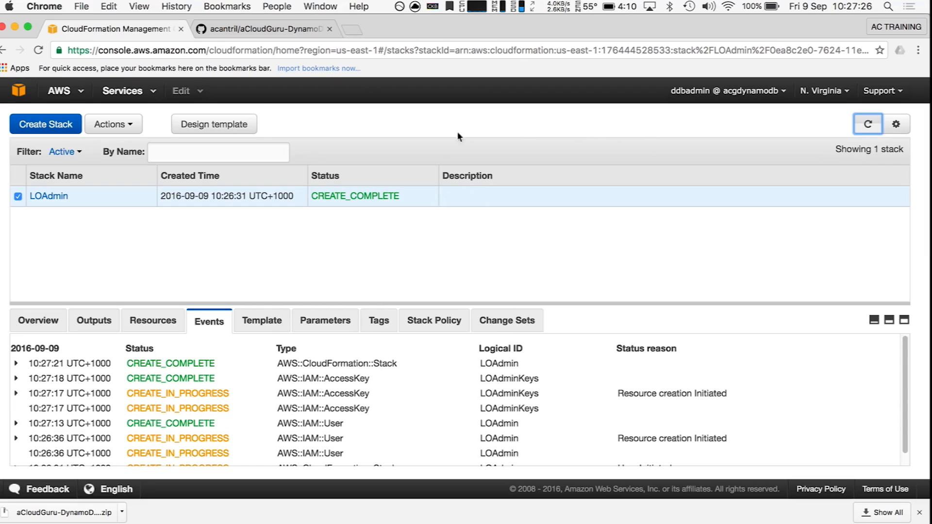
click(46, 124)
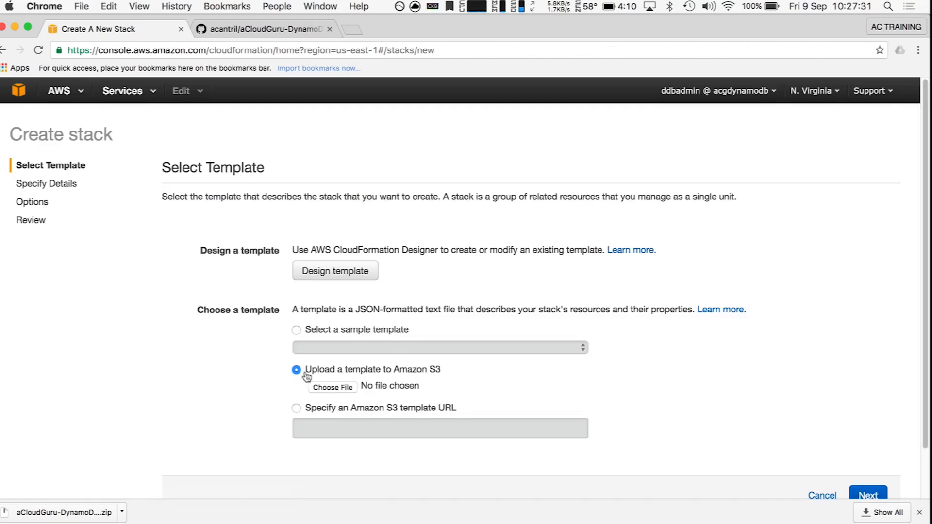
Step: Create the LabMachine stack from the LabMachine.json template with default options
click(326, 387)
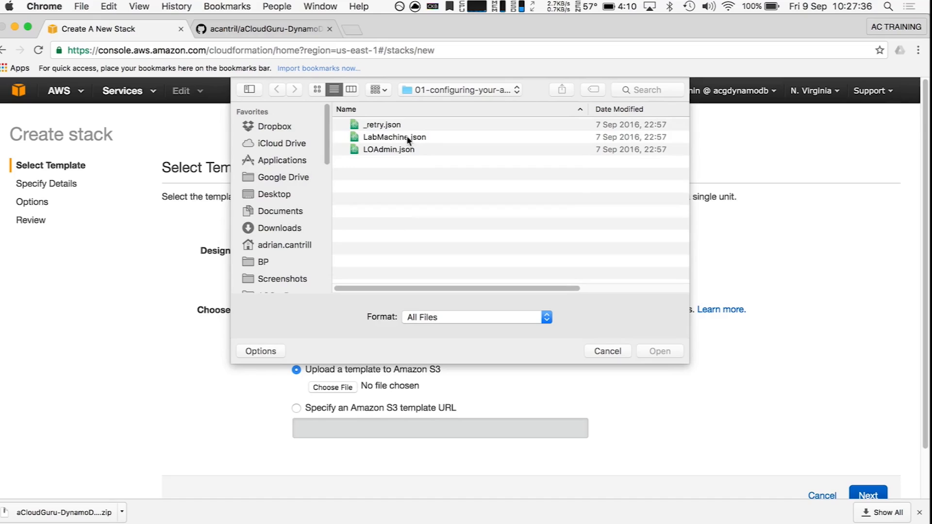
double_click(407, 137)
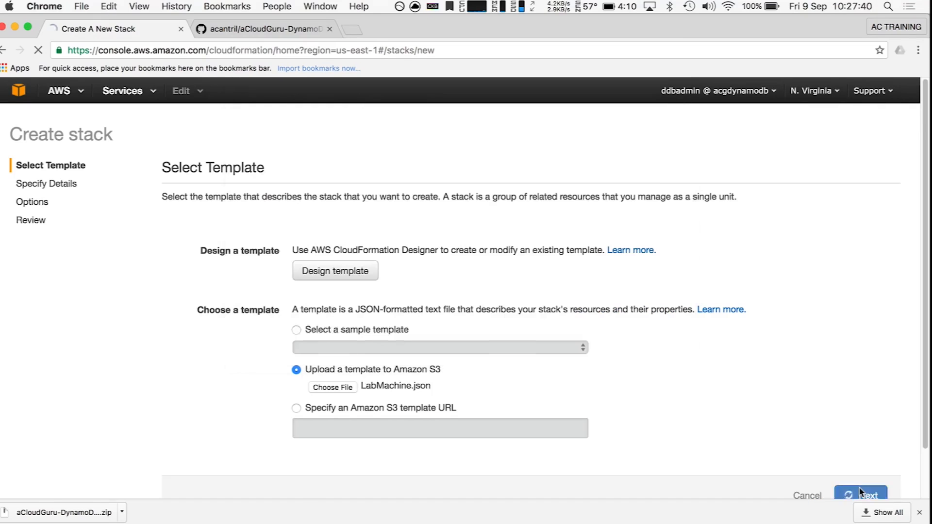
click(859, 495)
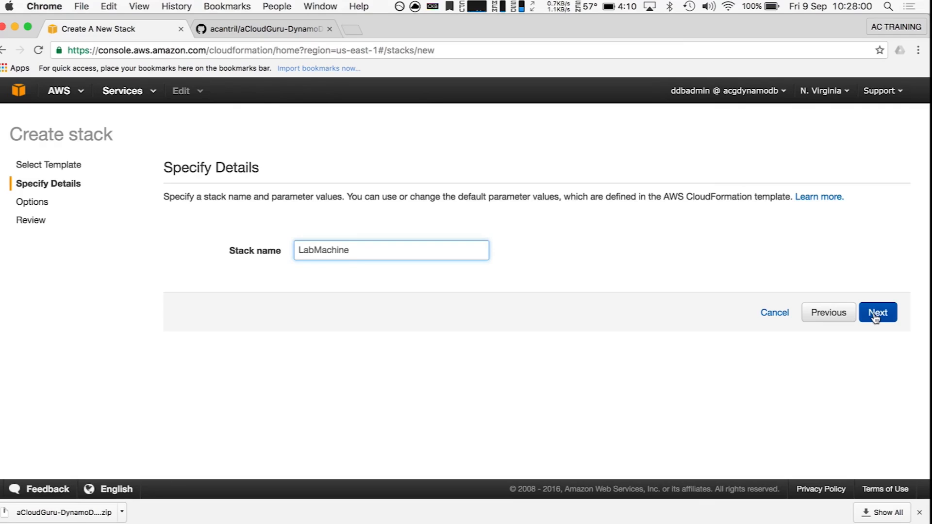
click(875, 314)
click(878, 396)
scroll(828, 404, down, 5)
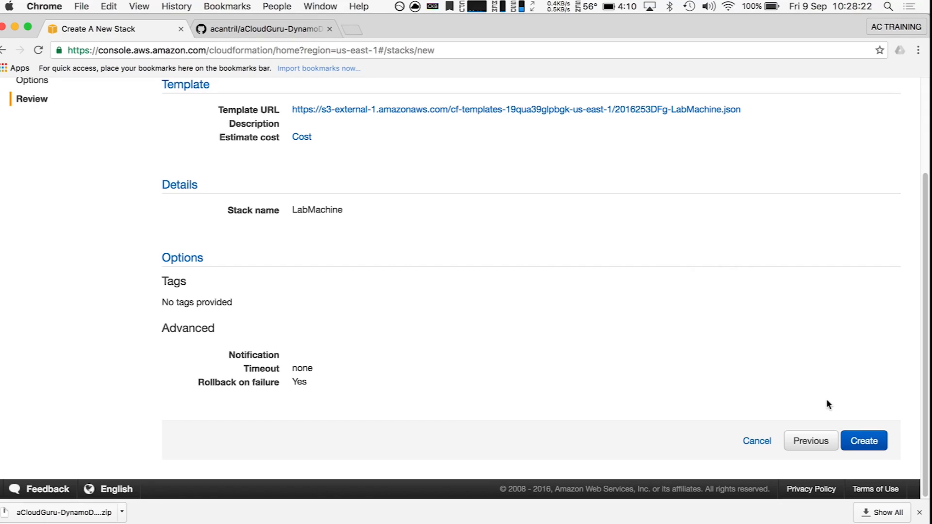
click(869, 442)
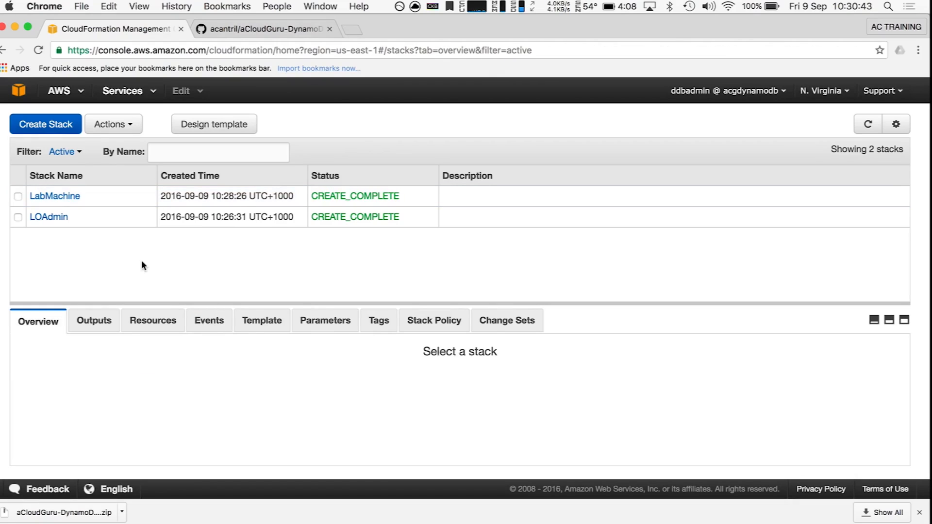
Step: Follow LabMachine's Ec2Instance resource to the running LOLabMachine t2.micro instance using key pair DDBCourse
click(18, 197)
click(144, 321)
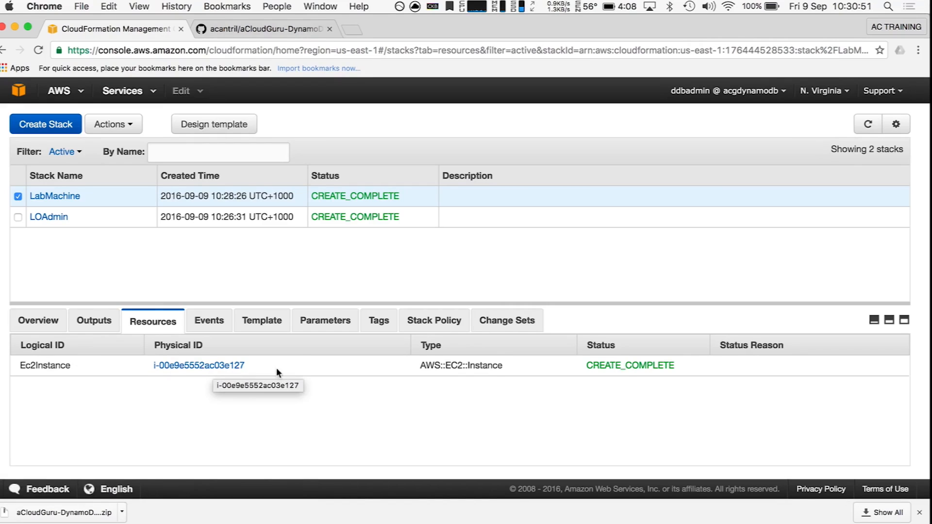
click(229, 365)
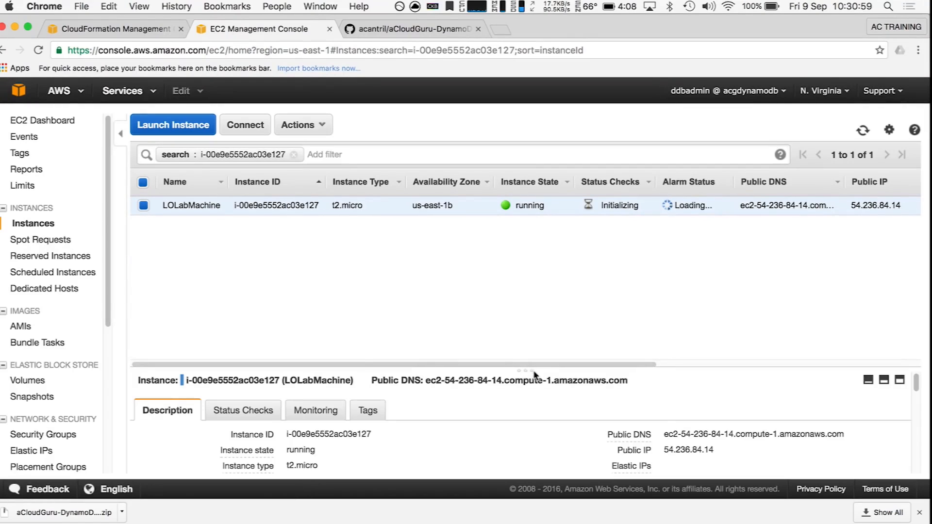
drag(534, 375, 534, 266)
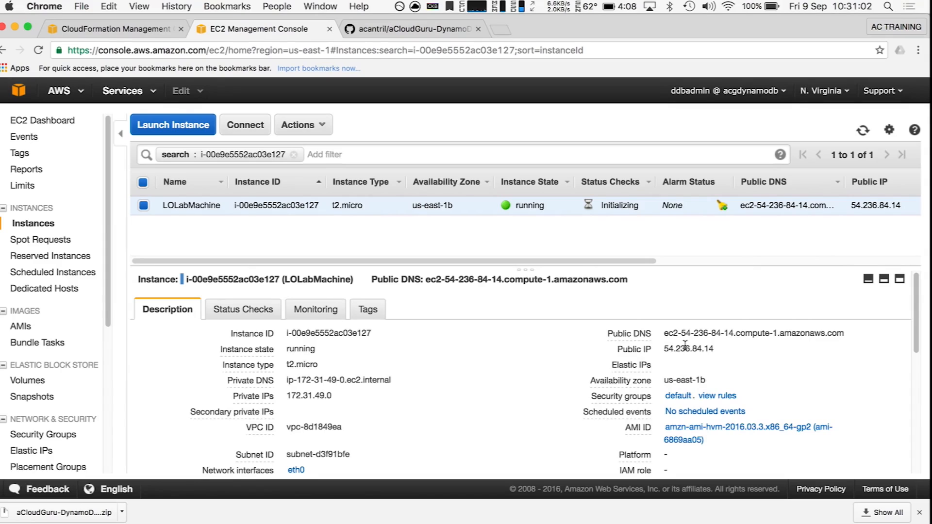
scroll(684, 346, down, 5)
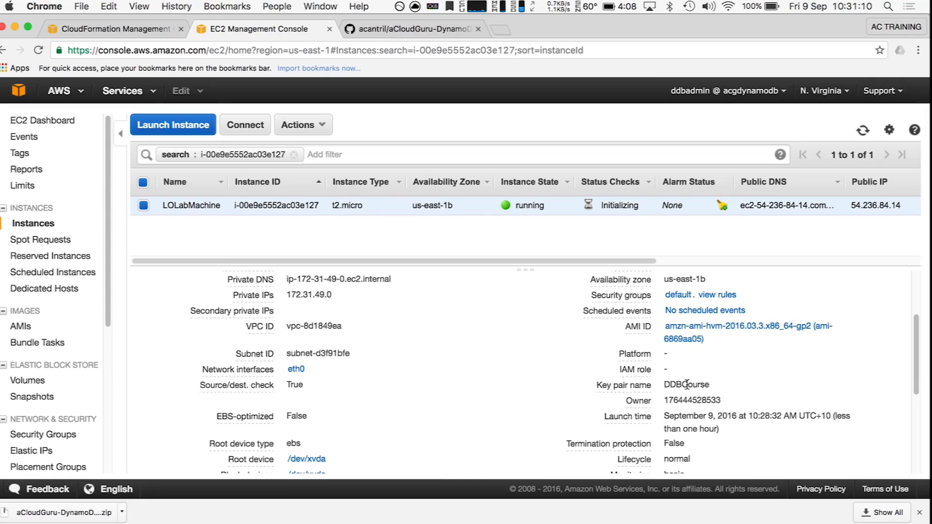
scroll(687, 385, down, 2)
scroll(687, 385, up, 6)
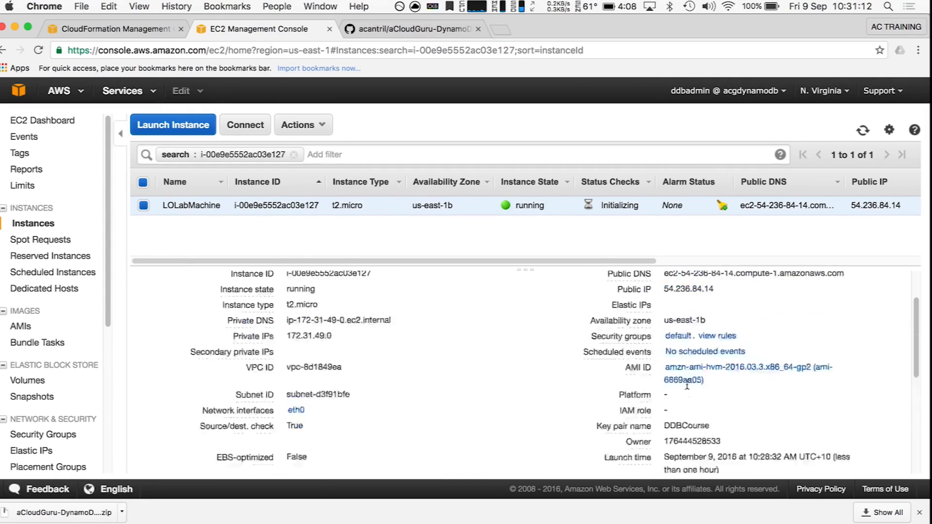